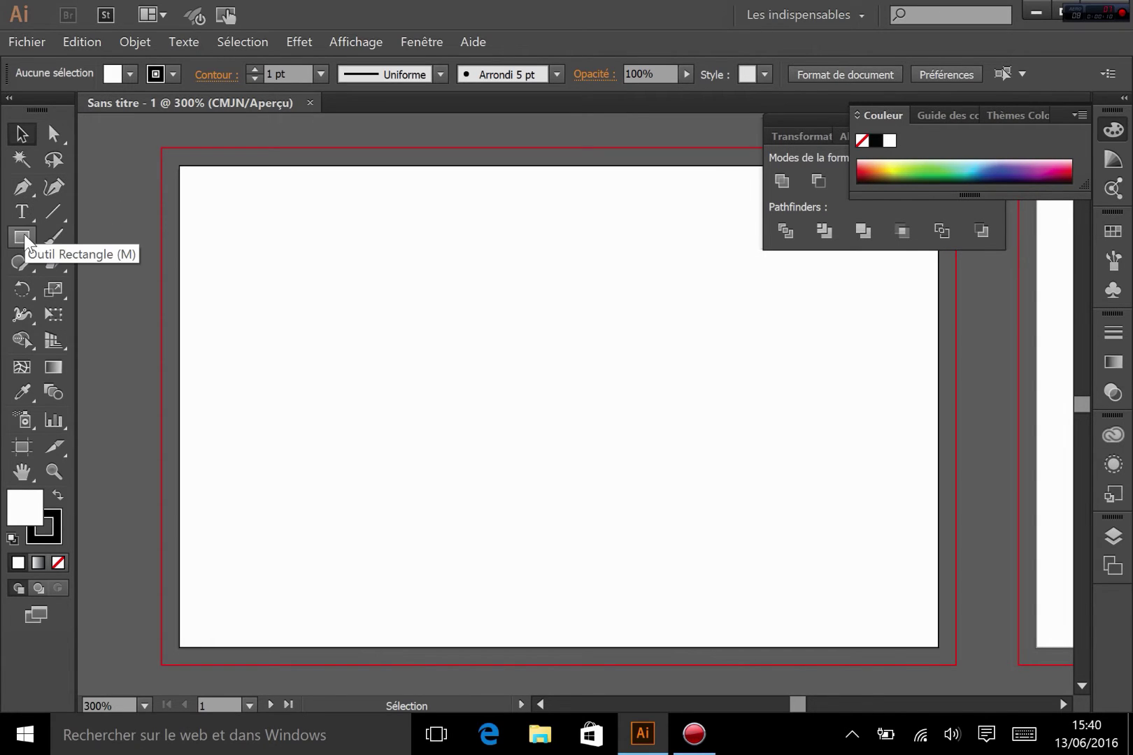
# Pick the Pen tool from the shape flyout and bring the Pathfinder panel forward.
pyautogui.click(24, 234)
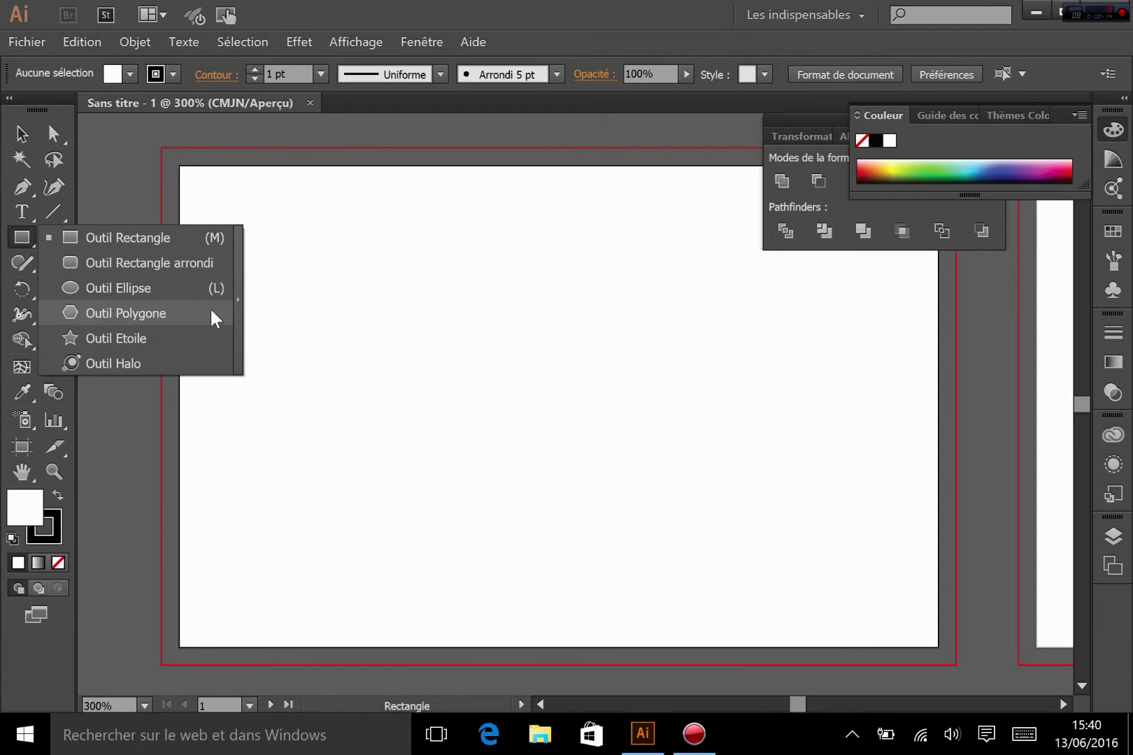
pyautogui.click(29, 186)
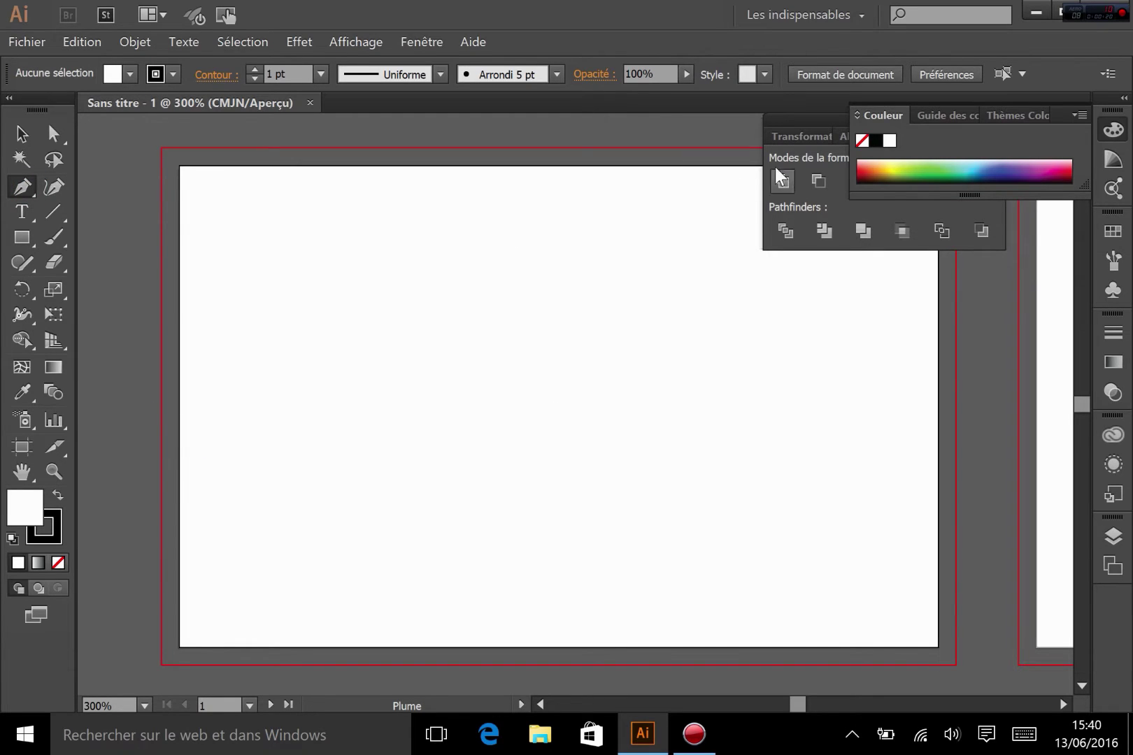
pyautogui.click(794, 200)
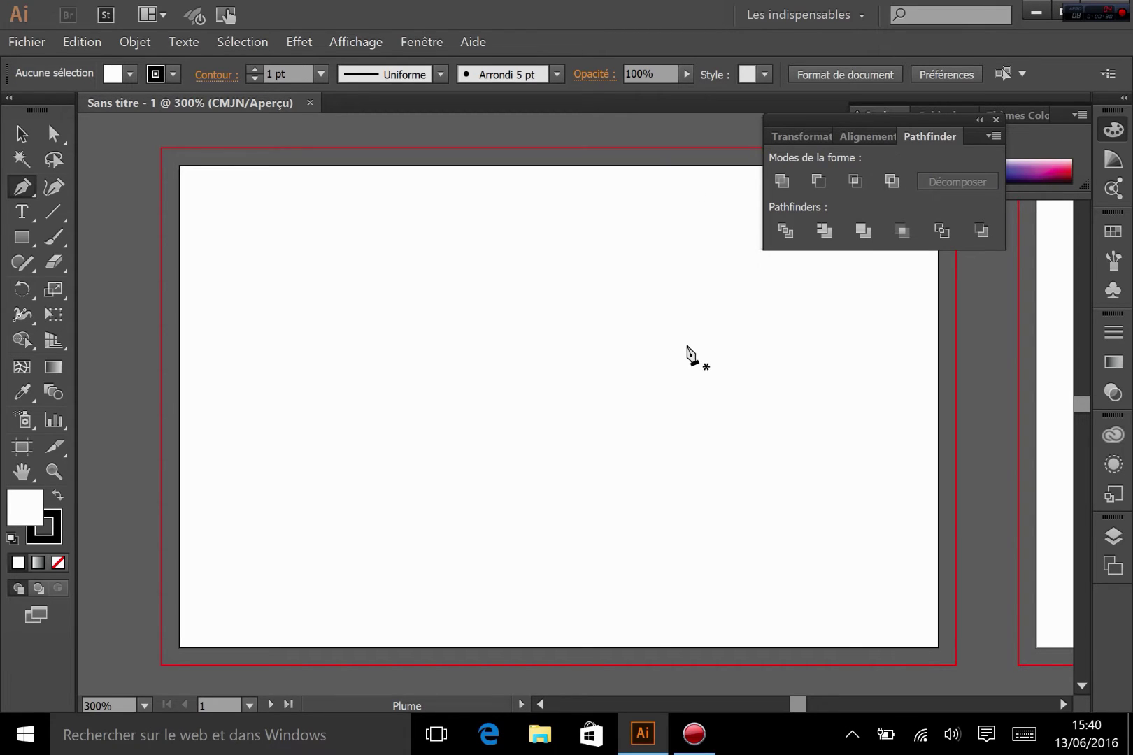
# Draw a rounded rectangle near the centre of the artboard.
pyautogui.click(27, 246)
pyautogui.click(104, 262)
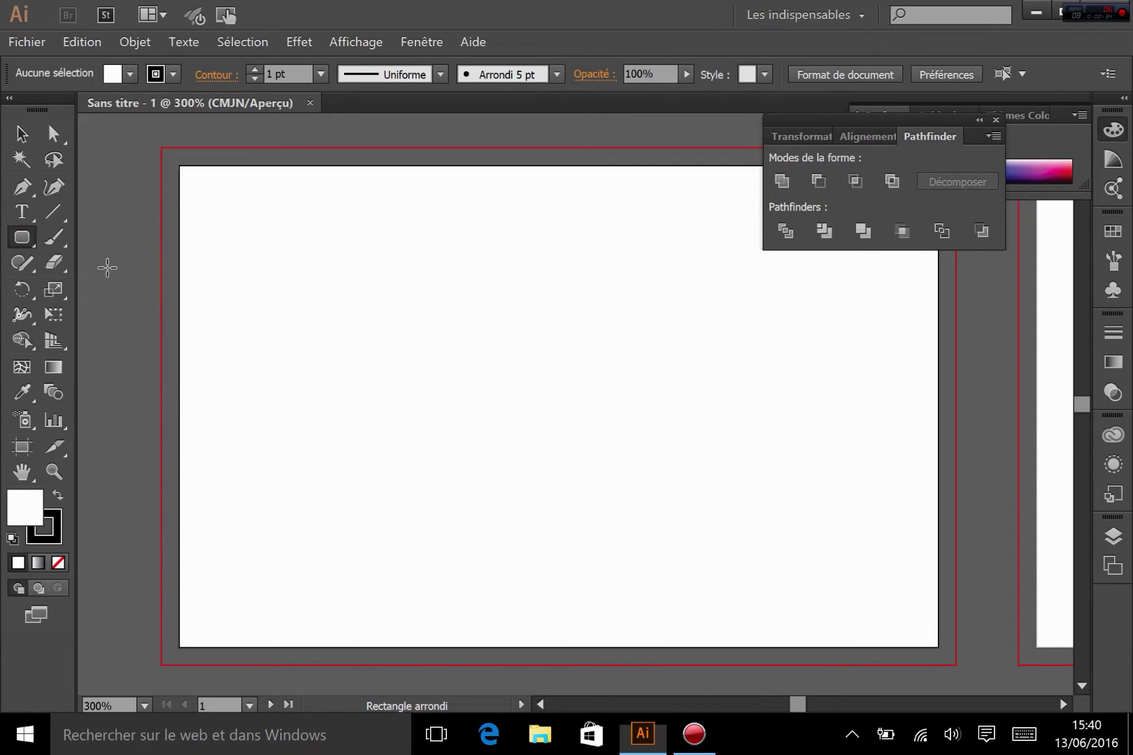
pyautogui.moveTo(364, 333)
pyautogui.mouseDown()
pyautogui.moveTo(448, 418)
pyautogui.moveTo(602, 538)
pyautogui.mouseUp()
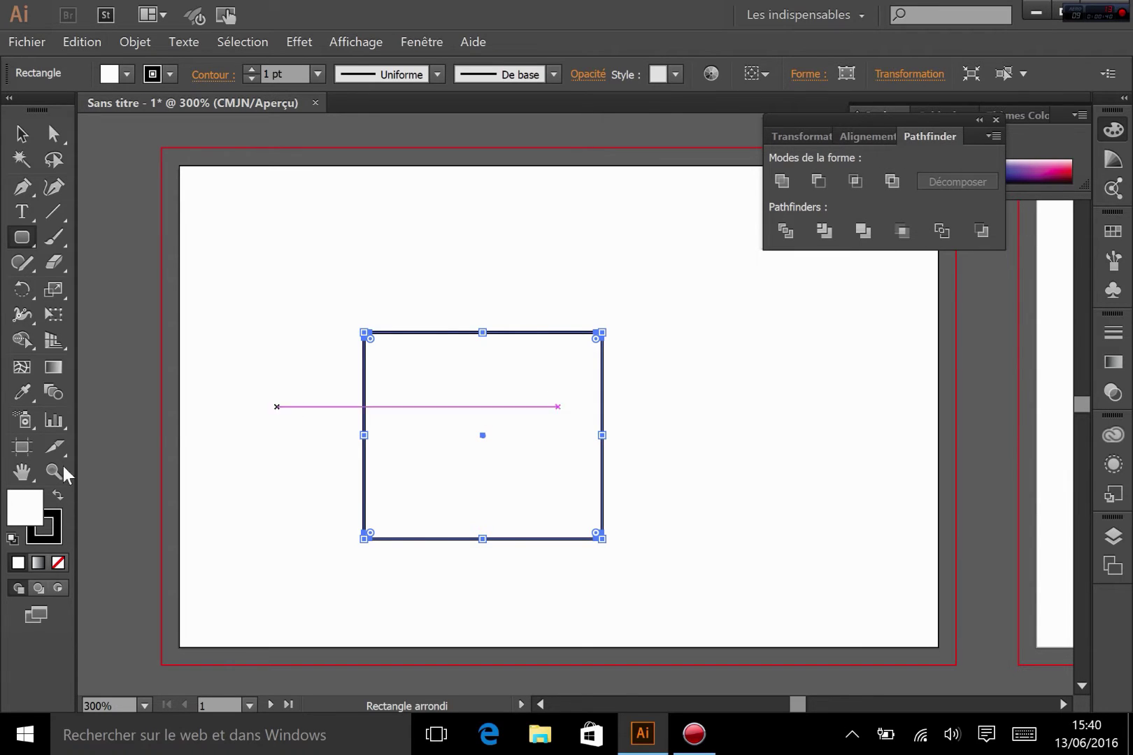
# Fill the selected rectangle with red DB2121.
pyautogui.click(22, 134)
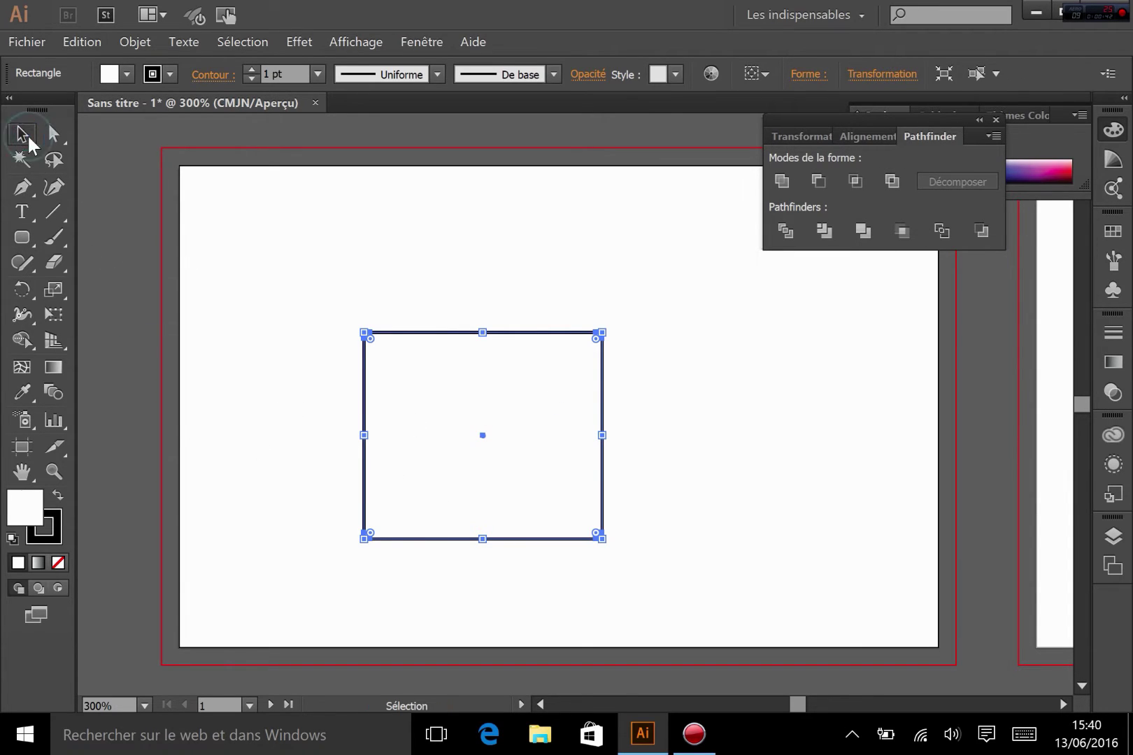
pyautogui.doubleClick(24, 507)
pyautogui.click(522, 261)
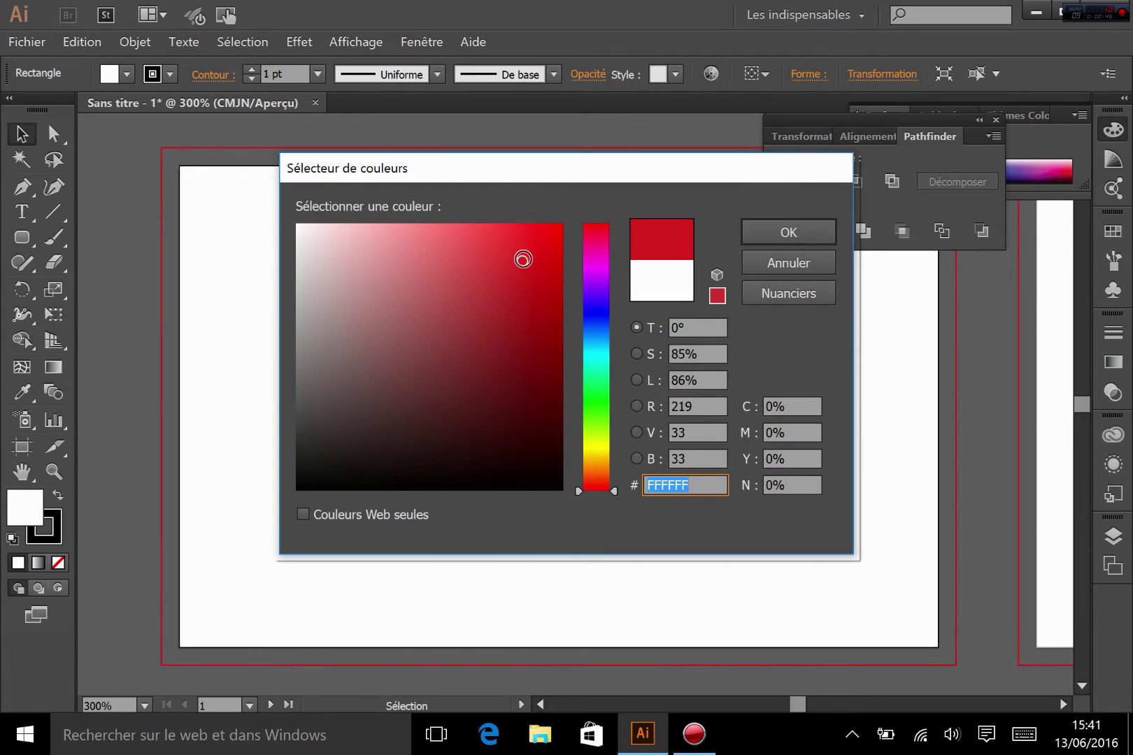
pyautogui.click(816, 233)
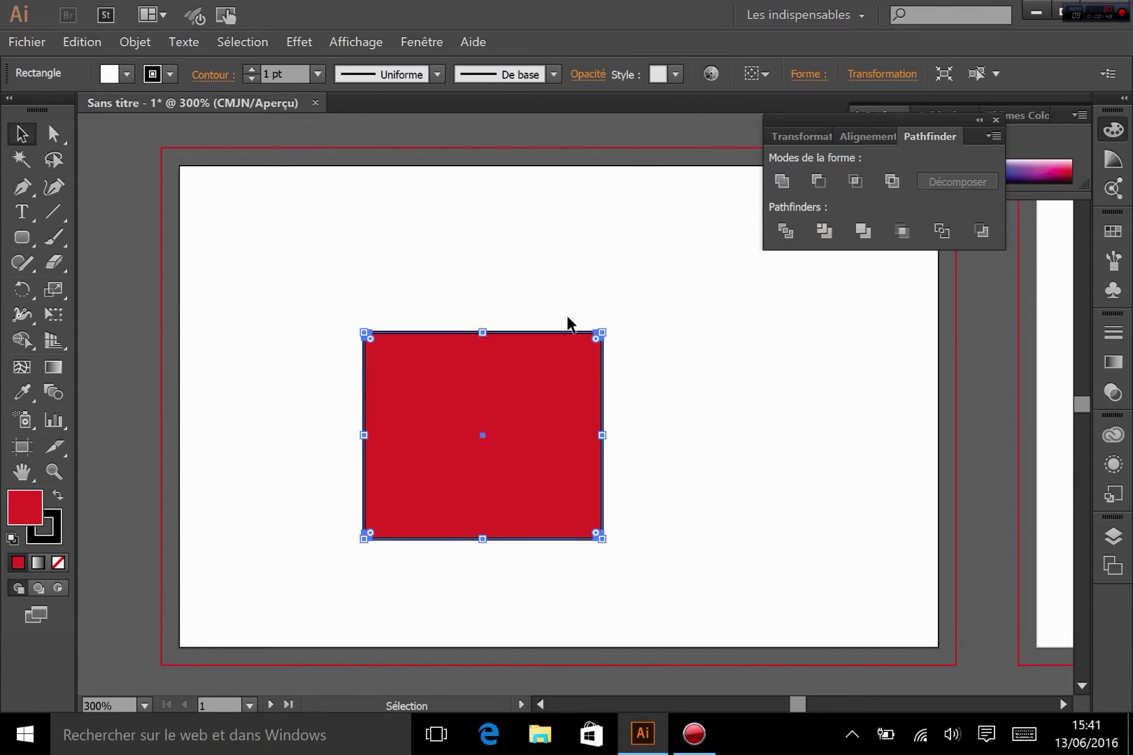
# Raise the rectangle's black stroke weight from 1 pt to 4 pt, then return to editing the fill.
pyautogui.click(51, 536)
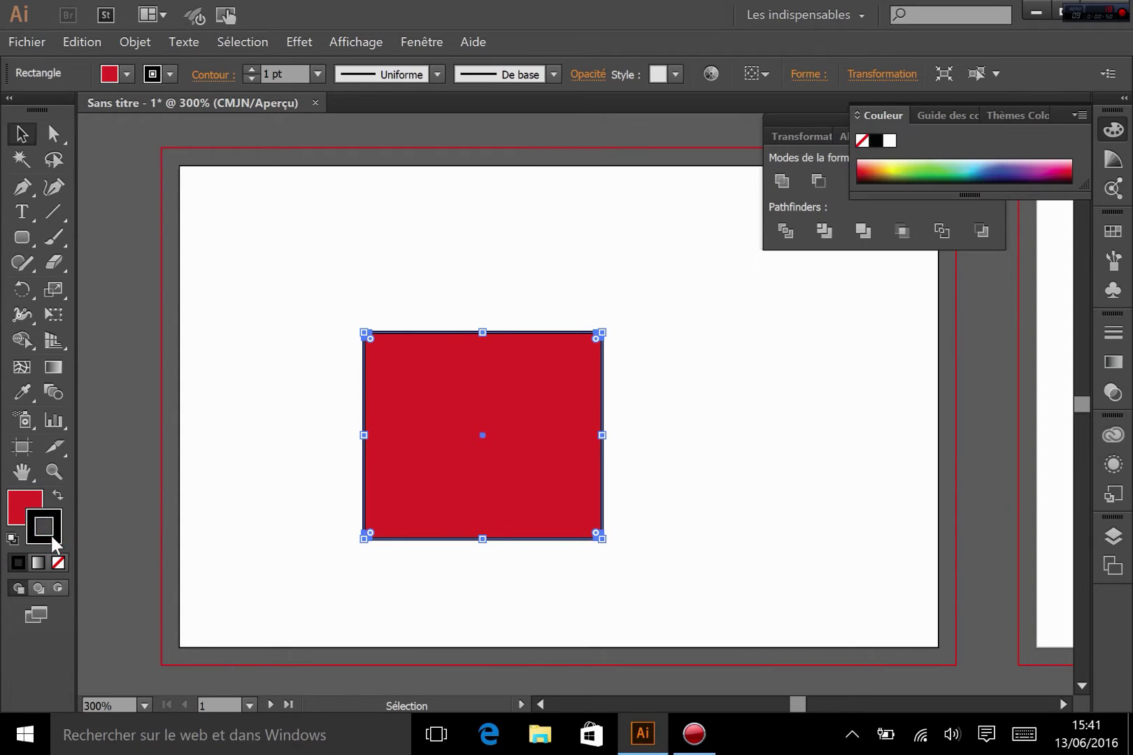
pyautogui.click(246, 74)
pyautogui.click(245, 73)
pyautogui.click(244, 416)
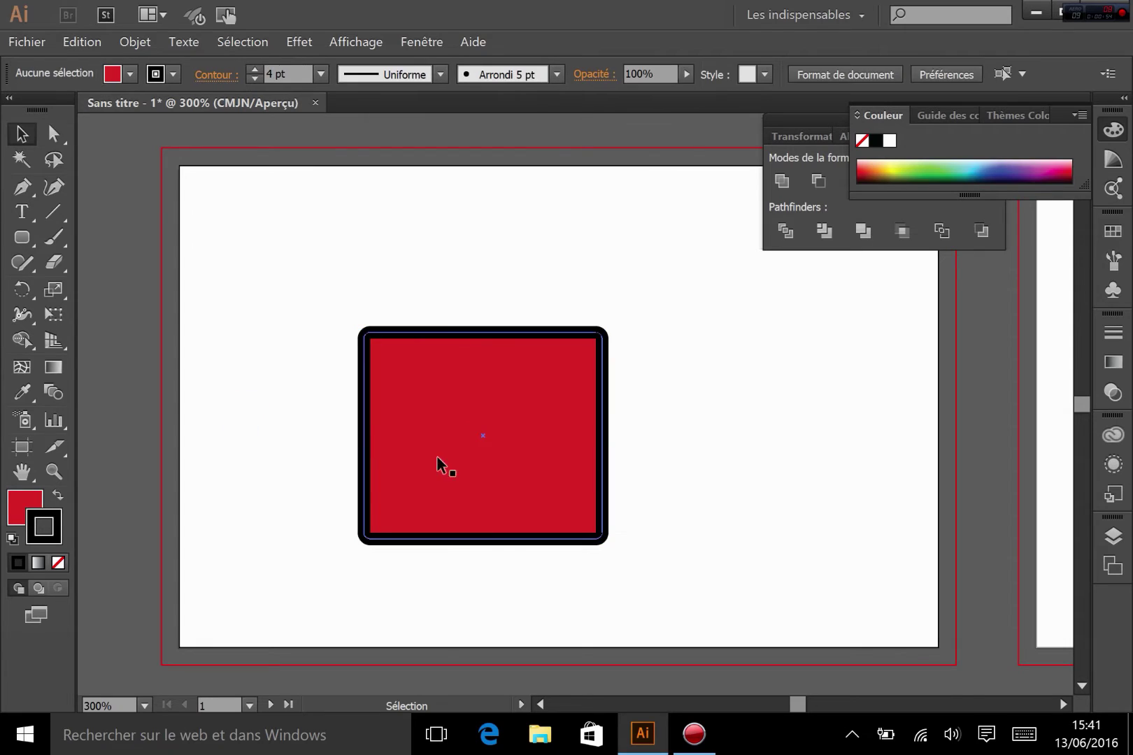
pyautogui.click(455, 458)
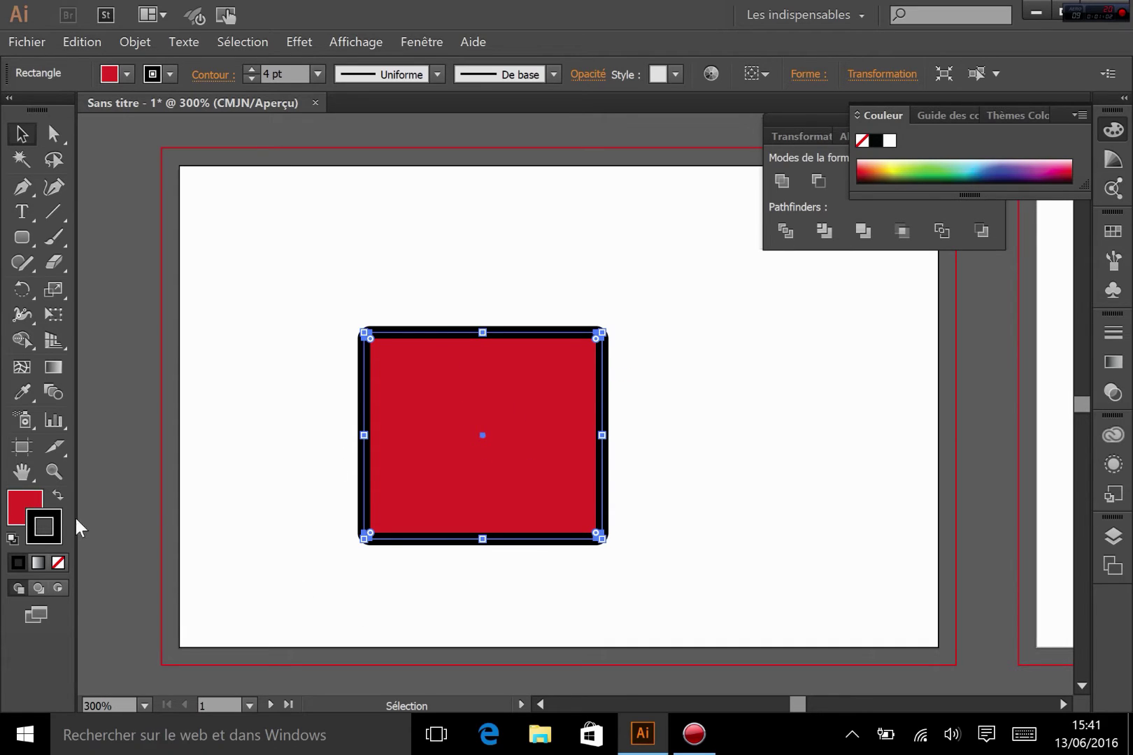
pyautogui.click(27, 498)
pyautogui.click(53, 517)
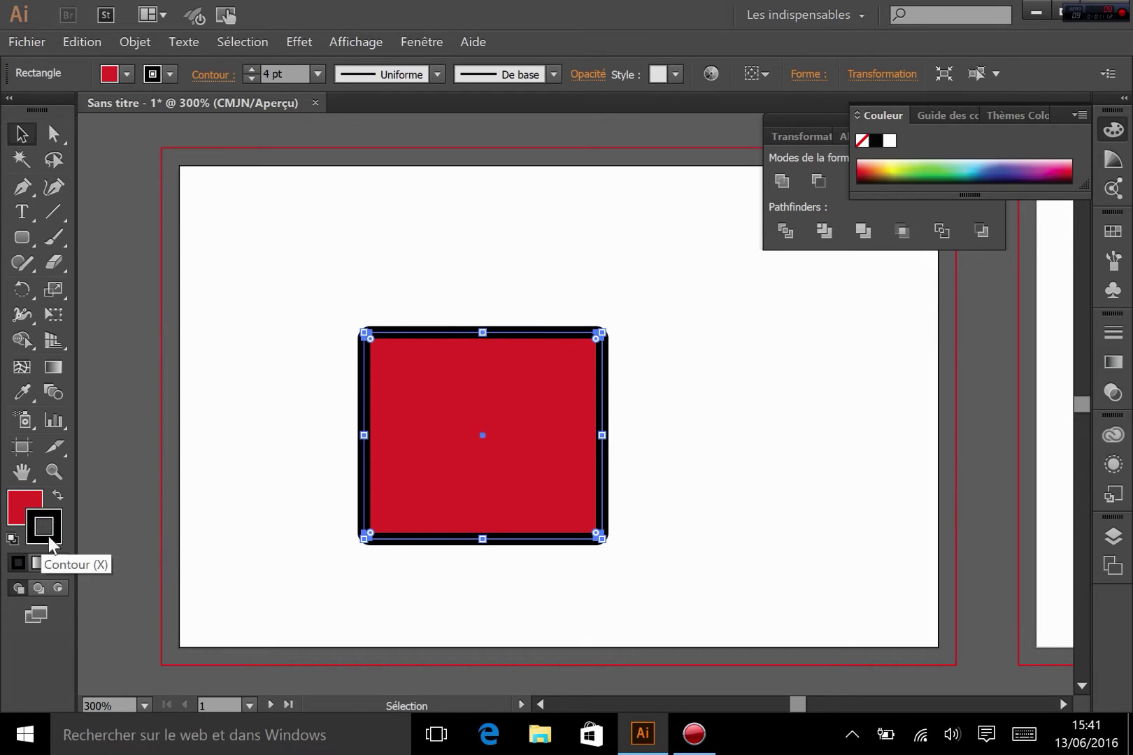
pyautogui.click(21, 504)
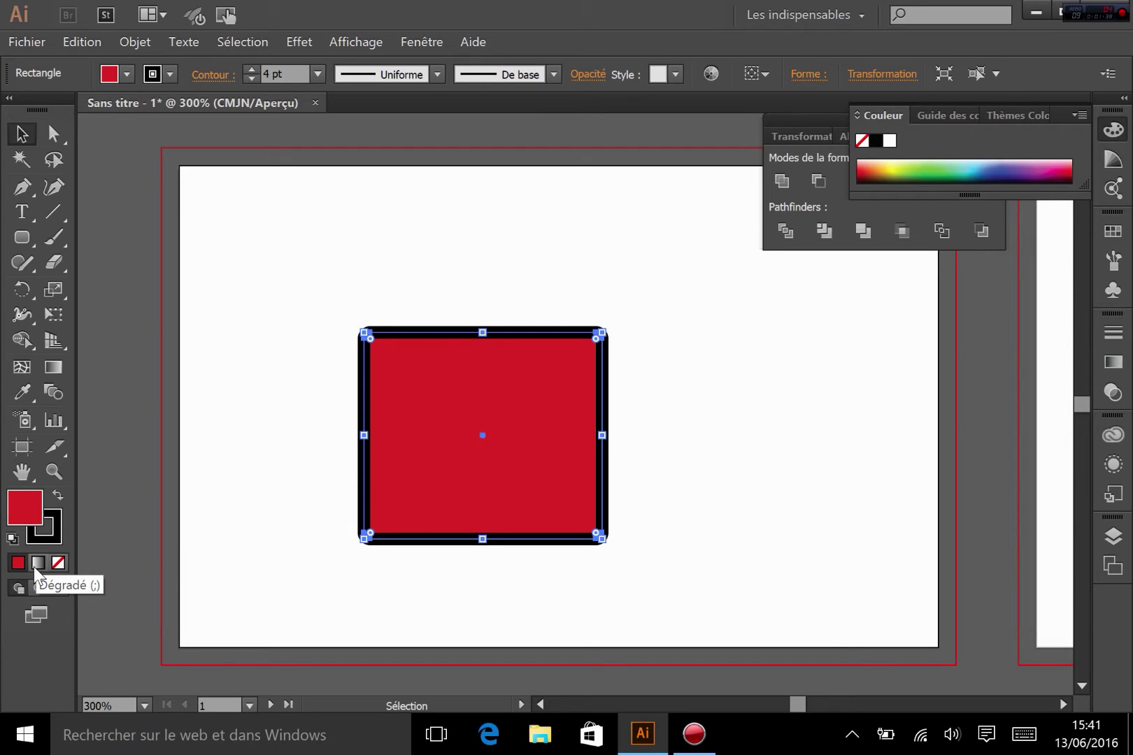
# Apply the default white-to-black linear gradient to the rectangle's fill.
pyautogui.click(34, 566)
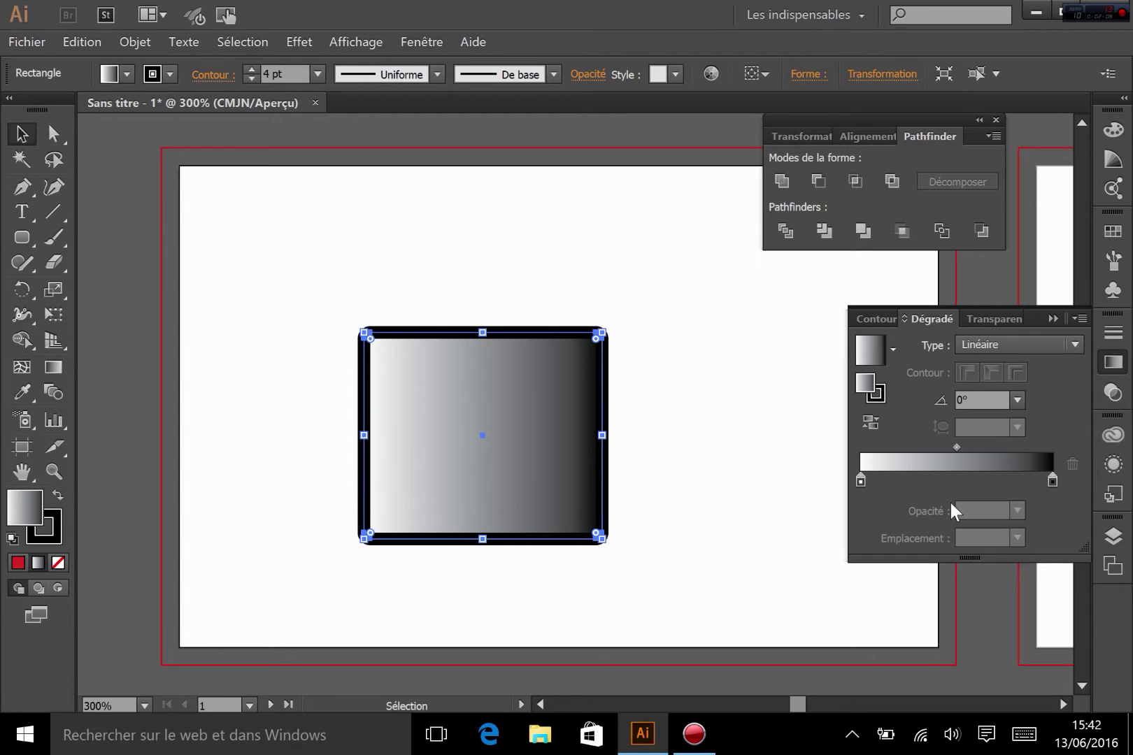
pyautogui.click(986, 348)
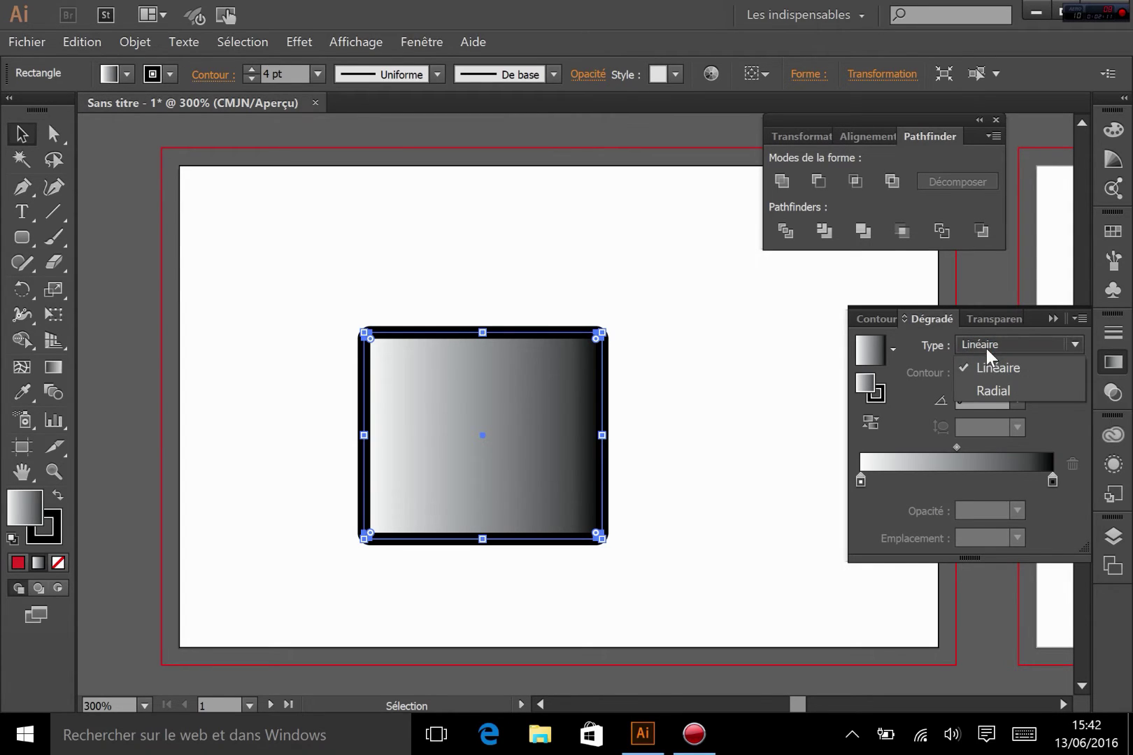
pyautogui.click(1008, 391)
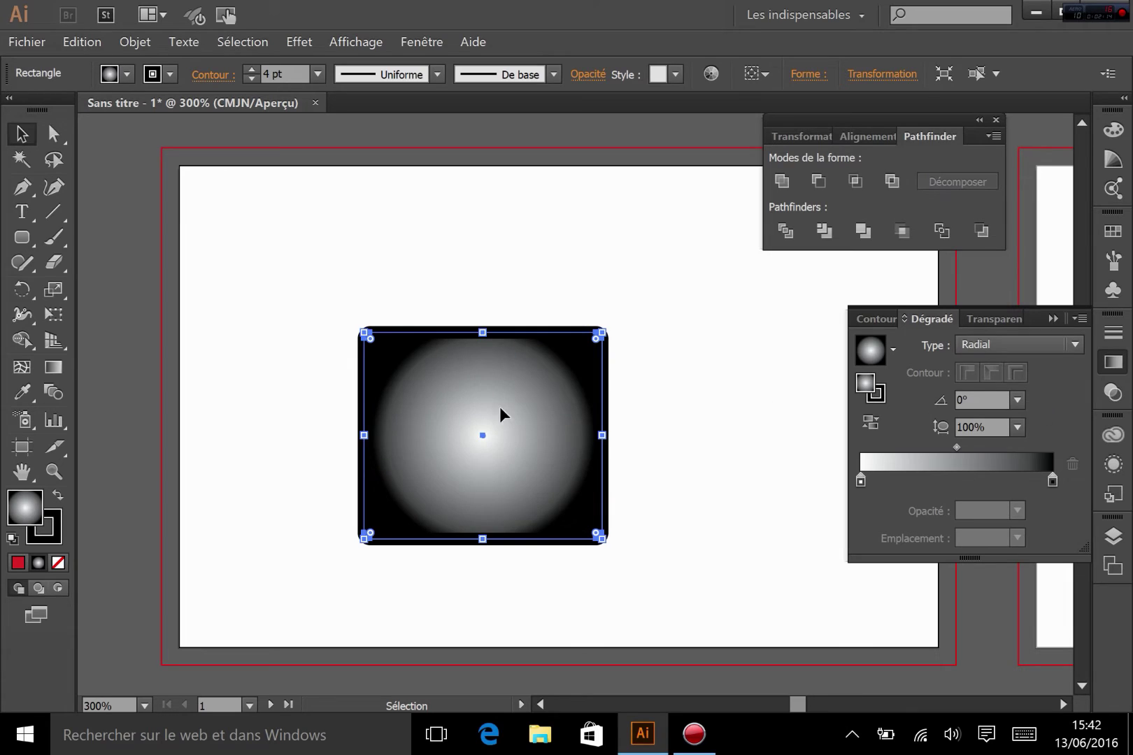
pyautogui.click(1016, 350)
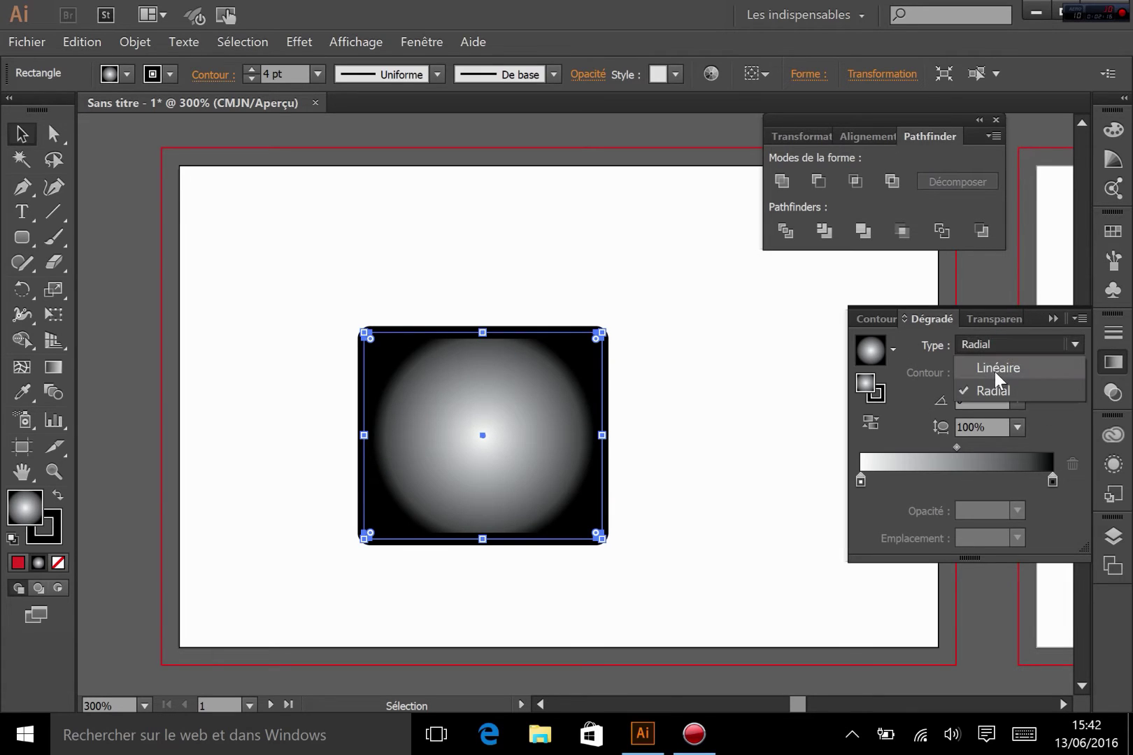
pyautogui.click(996, 372)
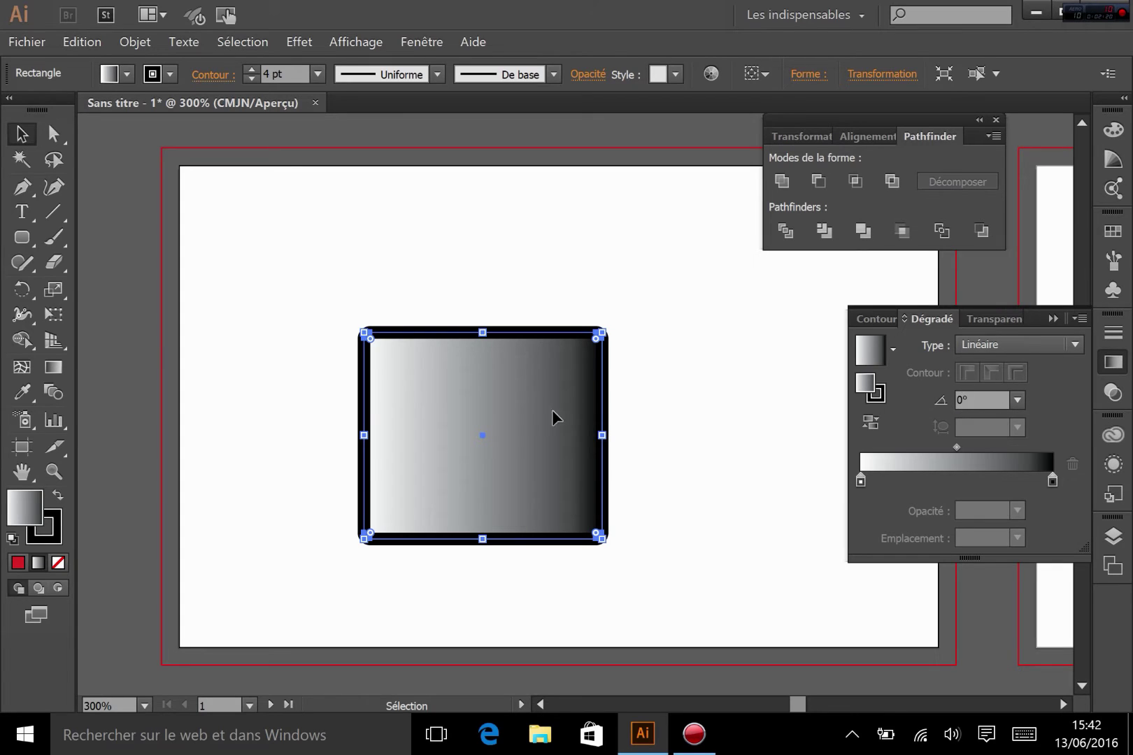
pyautogui.click(1015, 400)
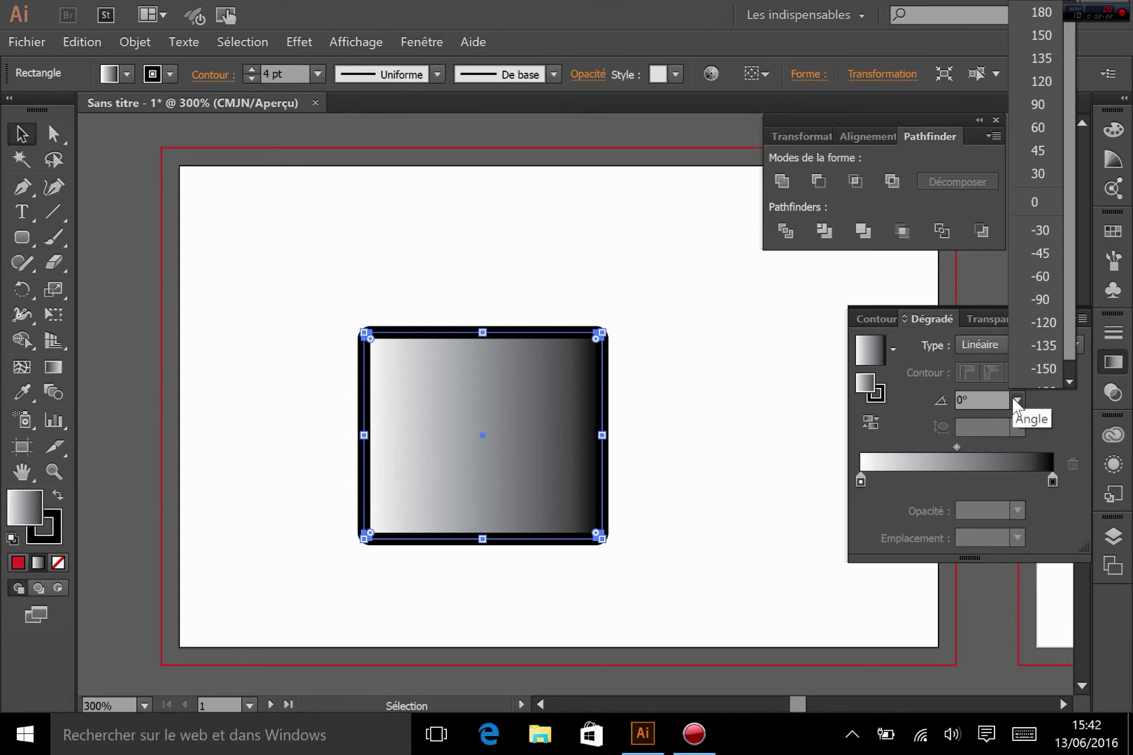
pyautogui.click(1041, 300)
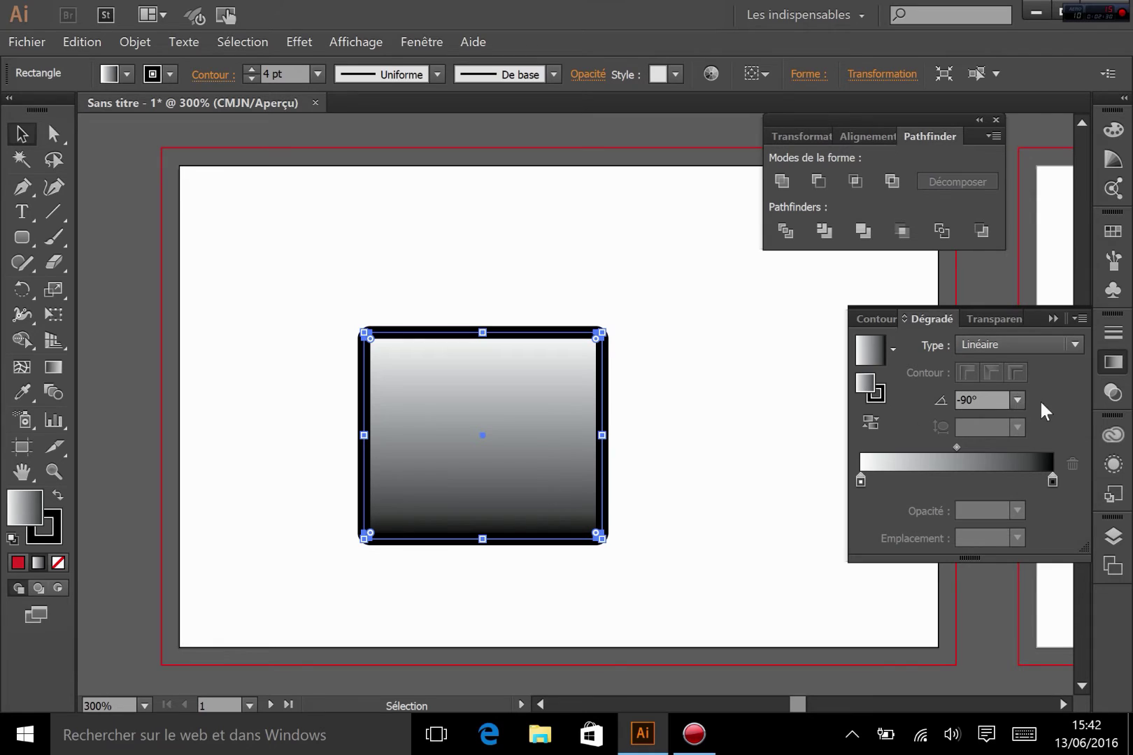
pyautogui.click(1016, 399)
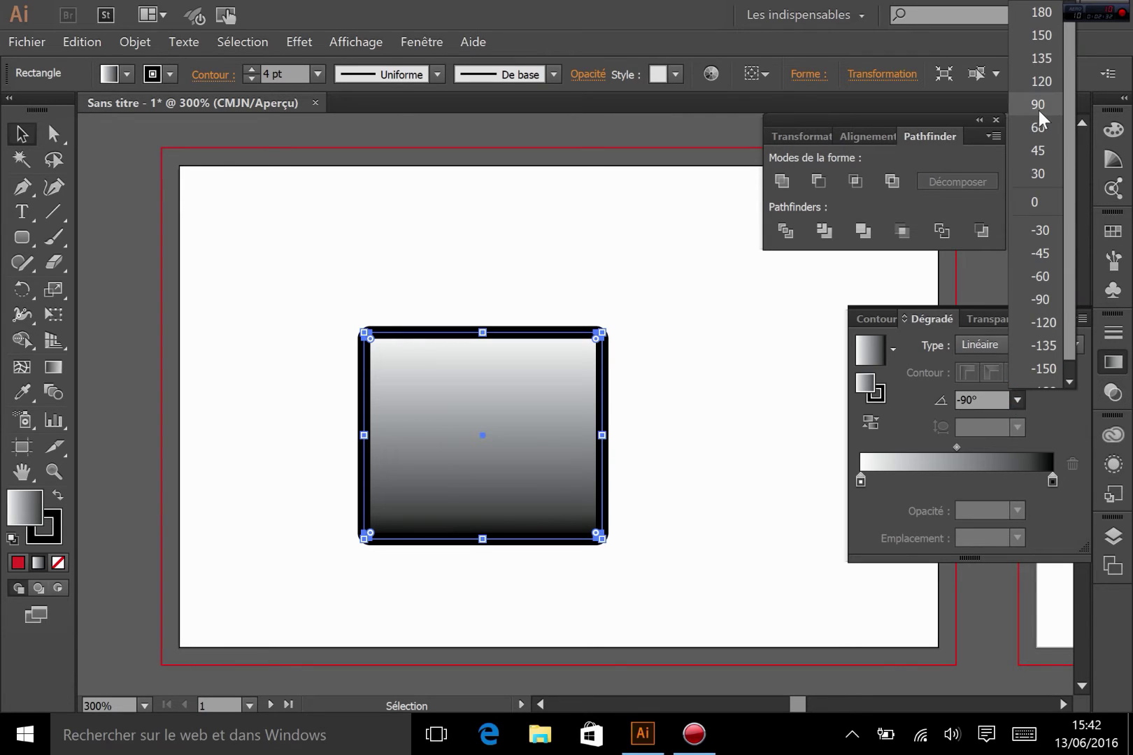
pyautogui.click(1041, 19)
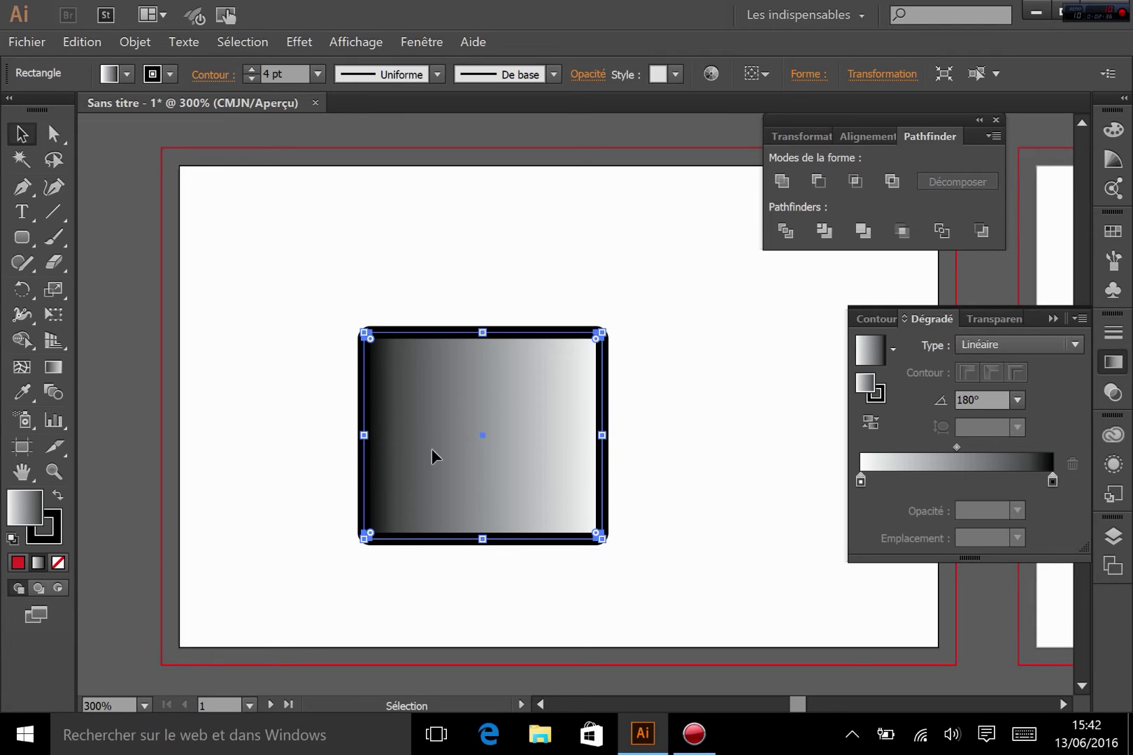
pyautogui.click(1020, 397)
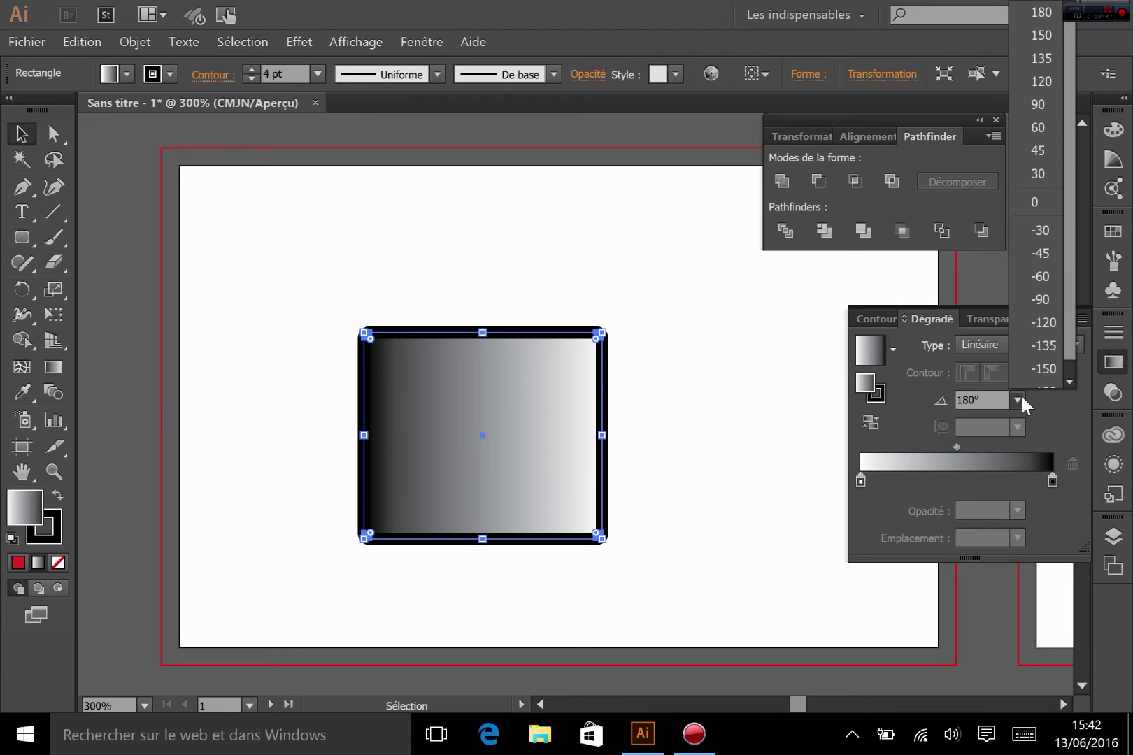
pyautogui.click(1036, 202)
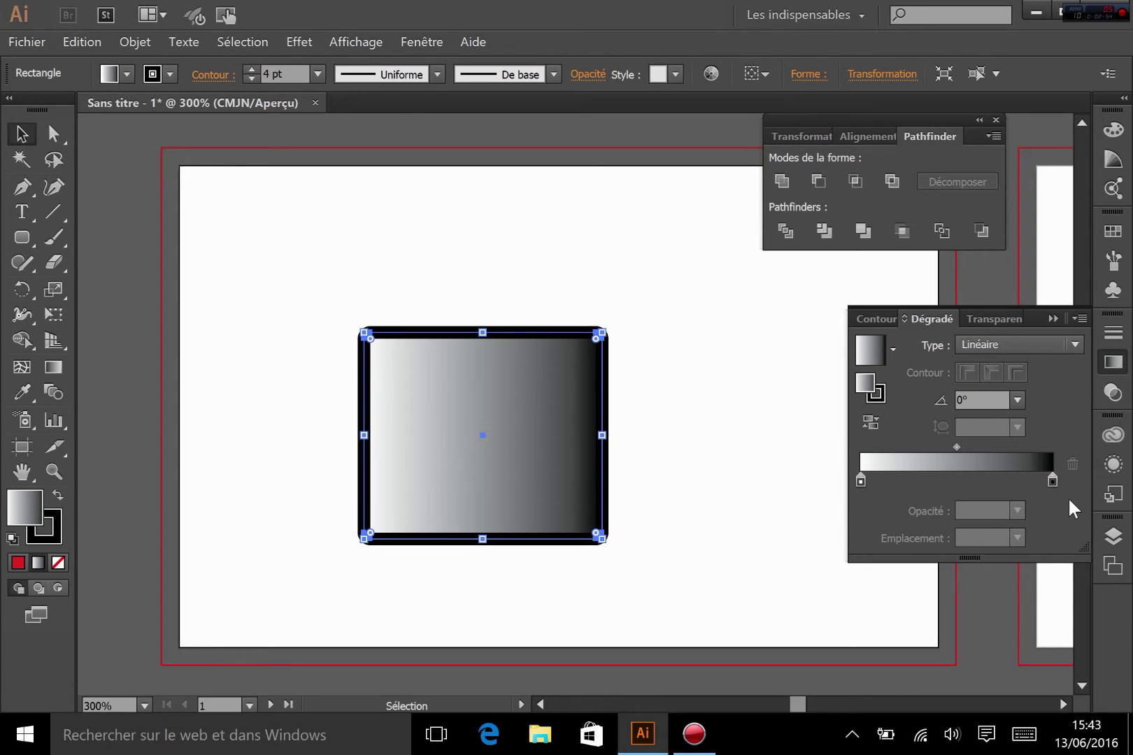
# Open the colour settings of the left white gradient stop and switch them to CMYK.
pyautogui.click(859, 482)
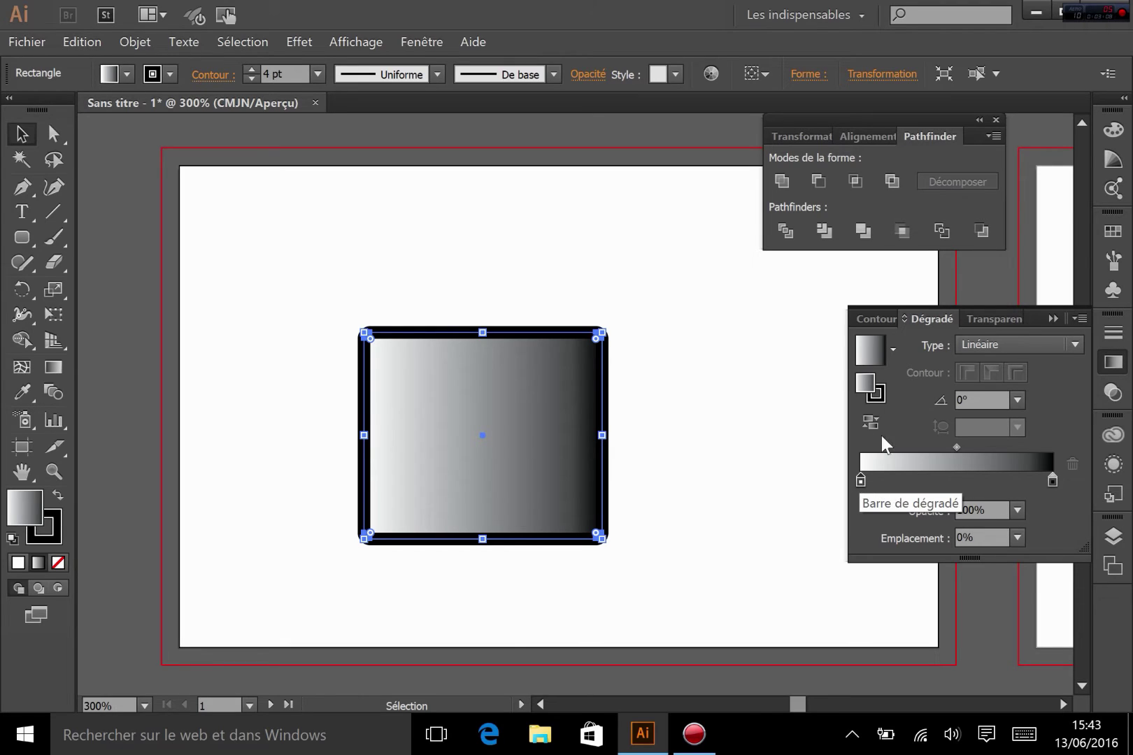
pyautogui.doubleClick(860, 480)
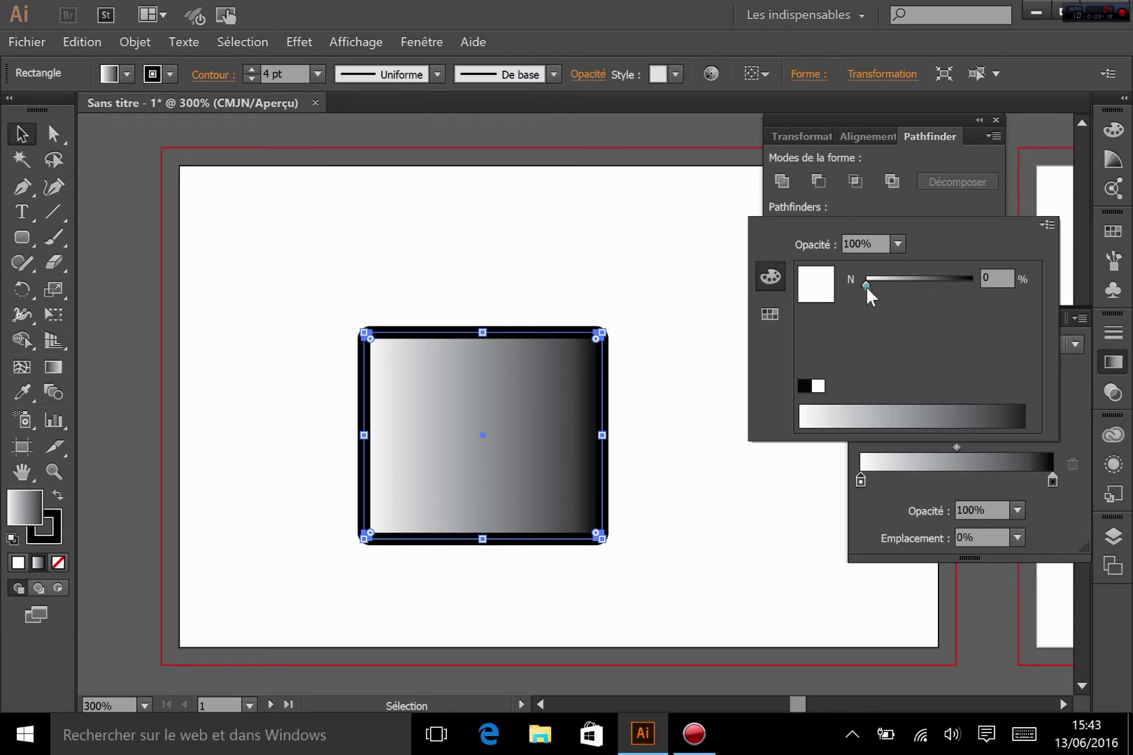
pyautogui.moveTo(867, 287)
pyautogui.mouseDown()
pyautogui.moveTo(961, 285)
pyautogui.moveTo(854, 280)
pyautogui.mouseUp()
pyautogui.click(1048, 225)
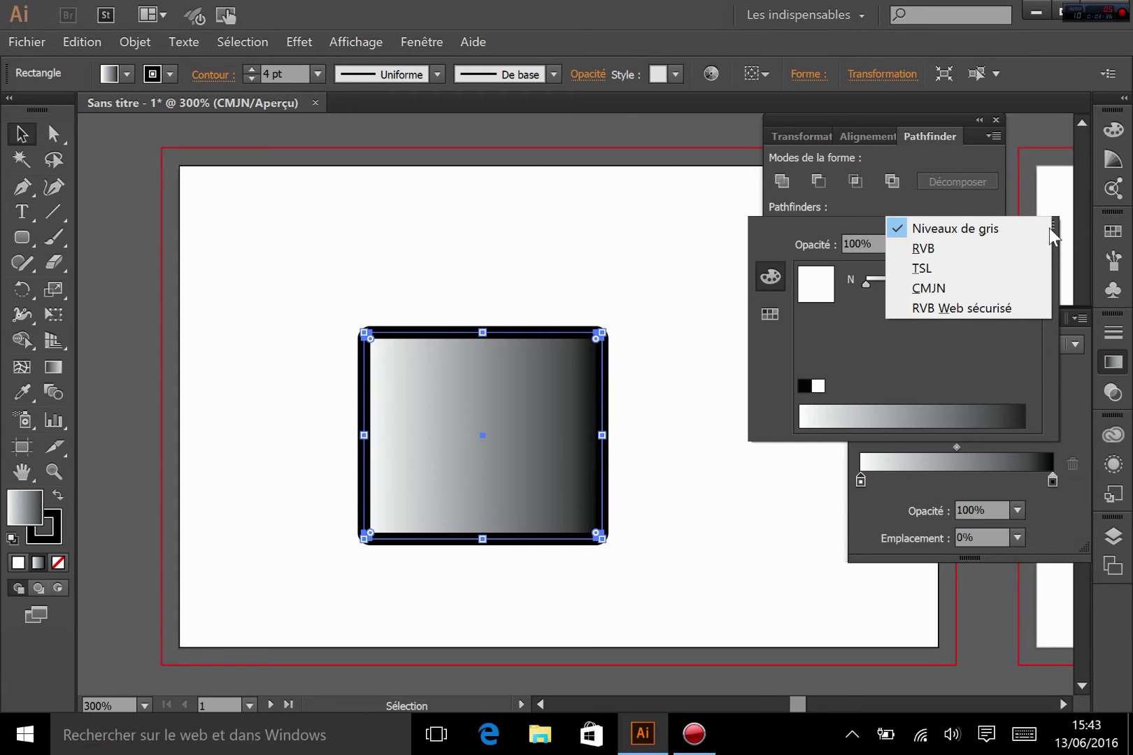
pyautogui.click(936, 289)
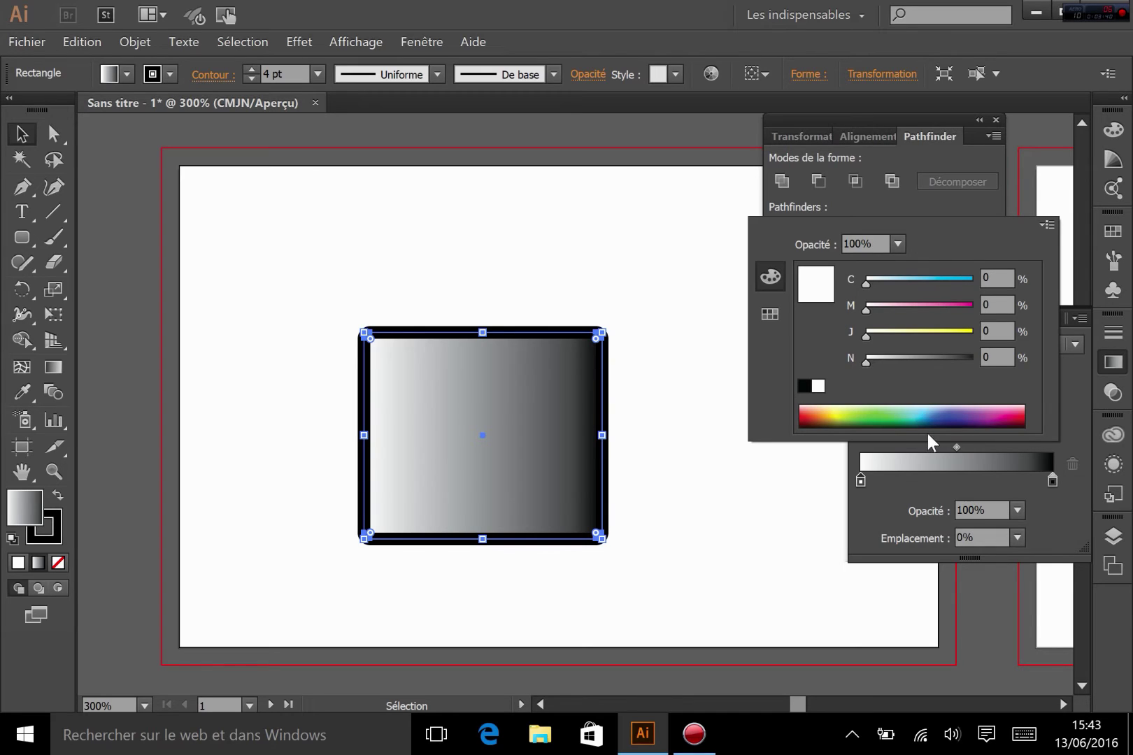
# Tune the CMYK sliders until the starting stop is a pale mint green.
pyautogui.click(878, 411)
pyautogui.click(873, 407)
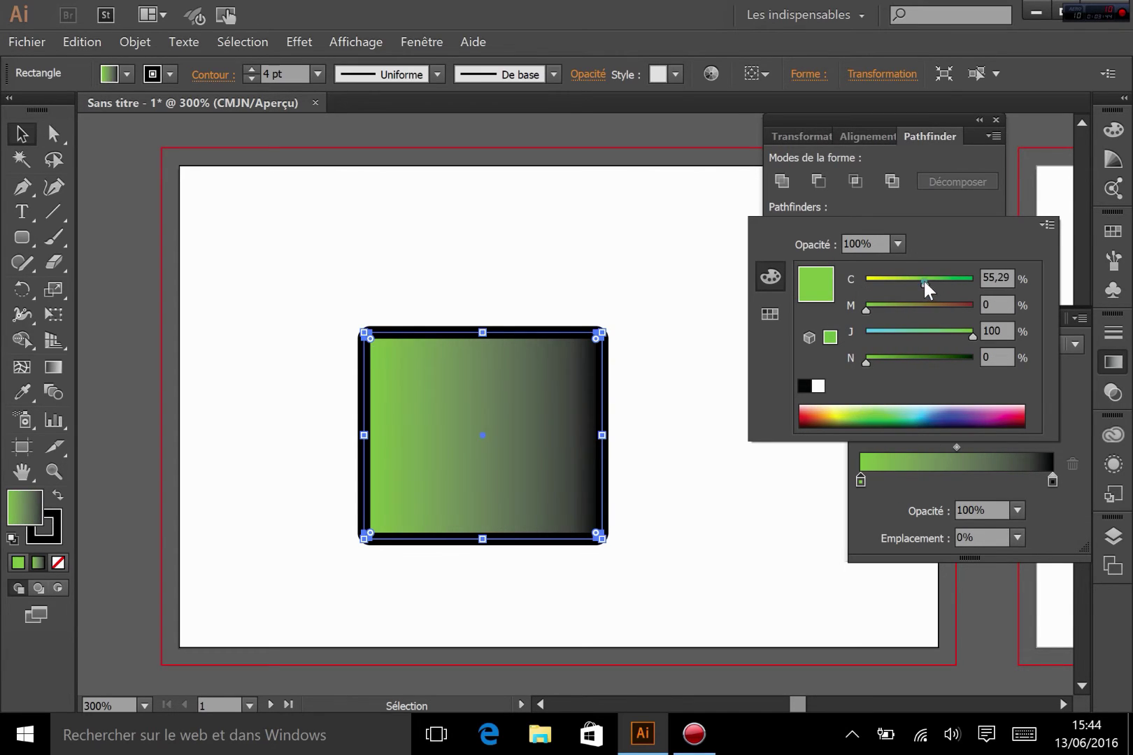
pyautogui.moveTo(925, 284); pyautogui.dragTo(897, 284)
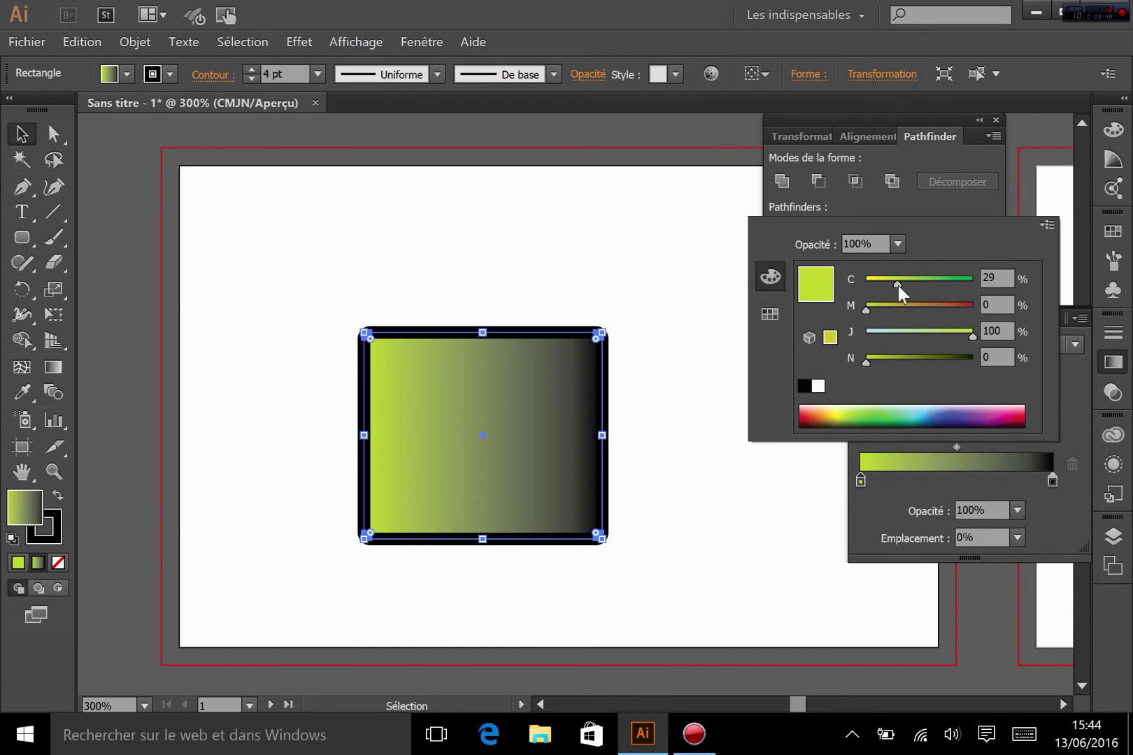
pyautogui.moveTo(899, 285); pyautogui.dragTo(905, 286)
pyautogui.moveTo(942, 330); pyautogui.dragTo(935, 332)
pyautogui.click(884, 302)
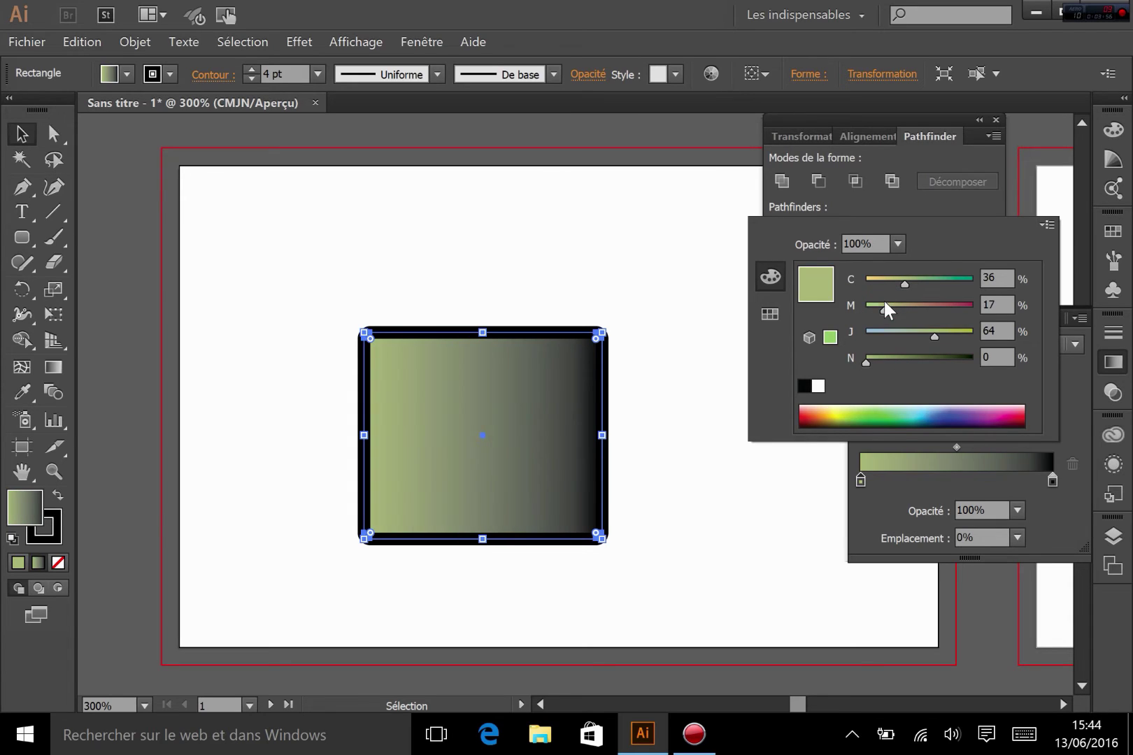
pyautogui.click(875, 279)
pyautogui.moveTo(868, 308); pyautogui.dragTo(850, 312)
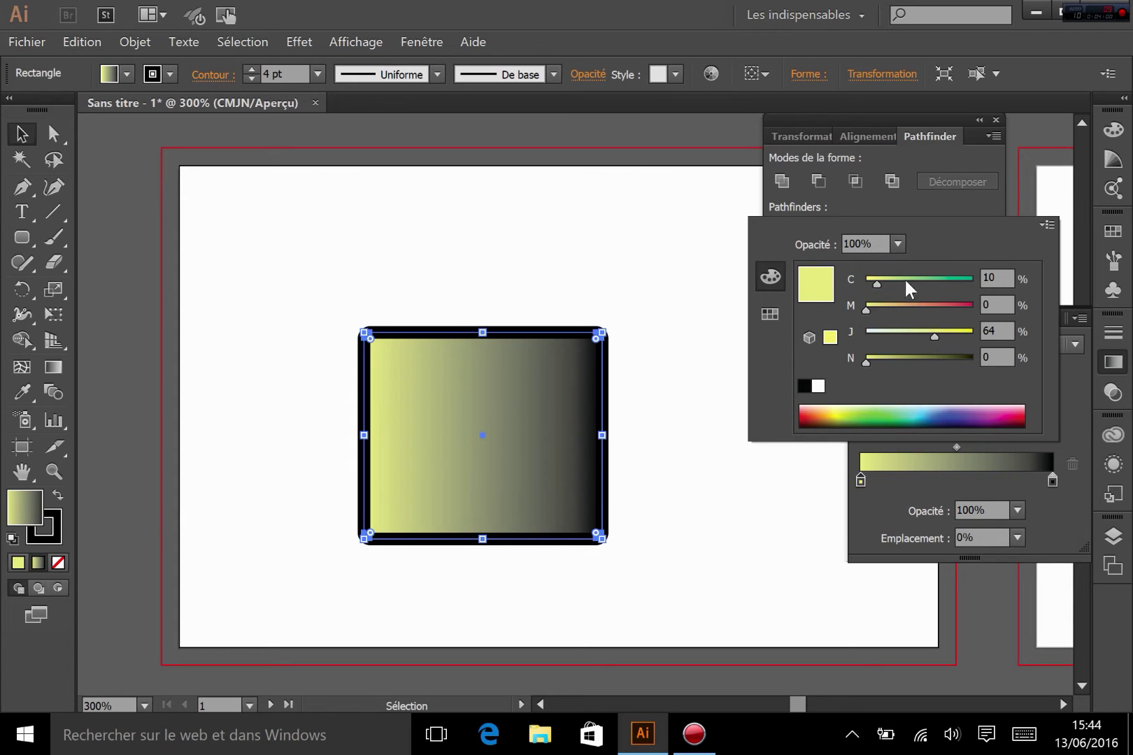
pyautogui.moveTo(880, 280); pyautogui.dragTo(898, 280)
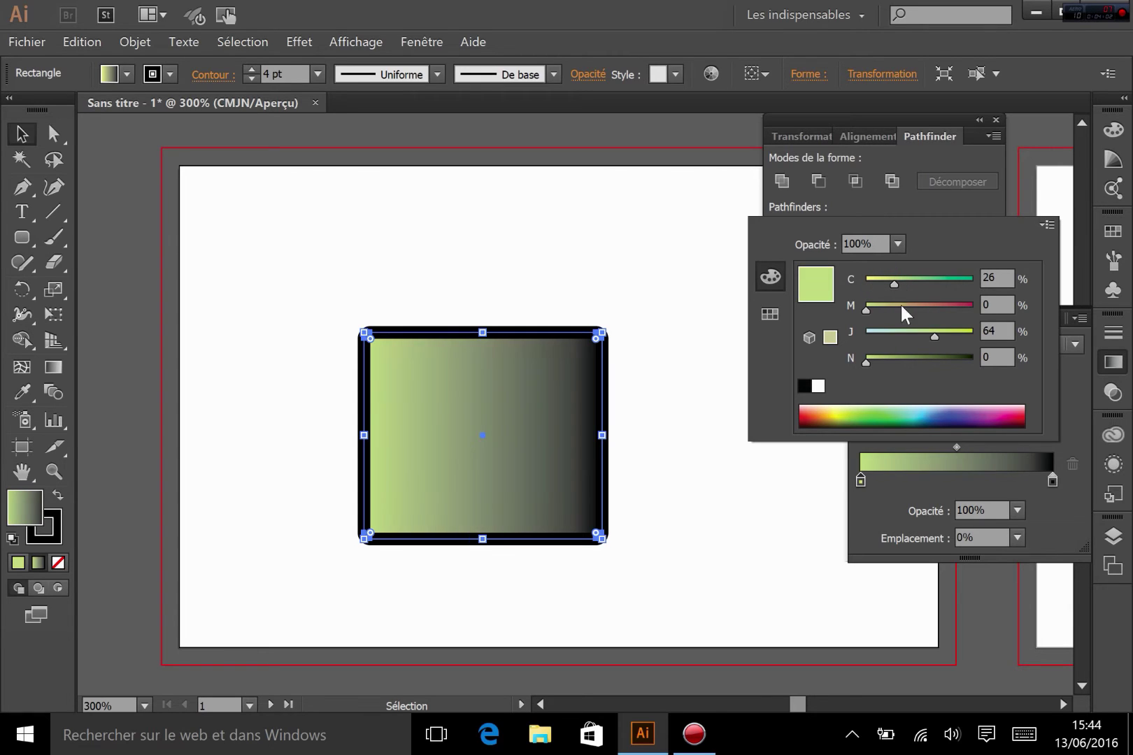
pyautogui.click(909, 409)
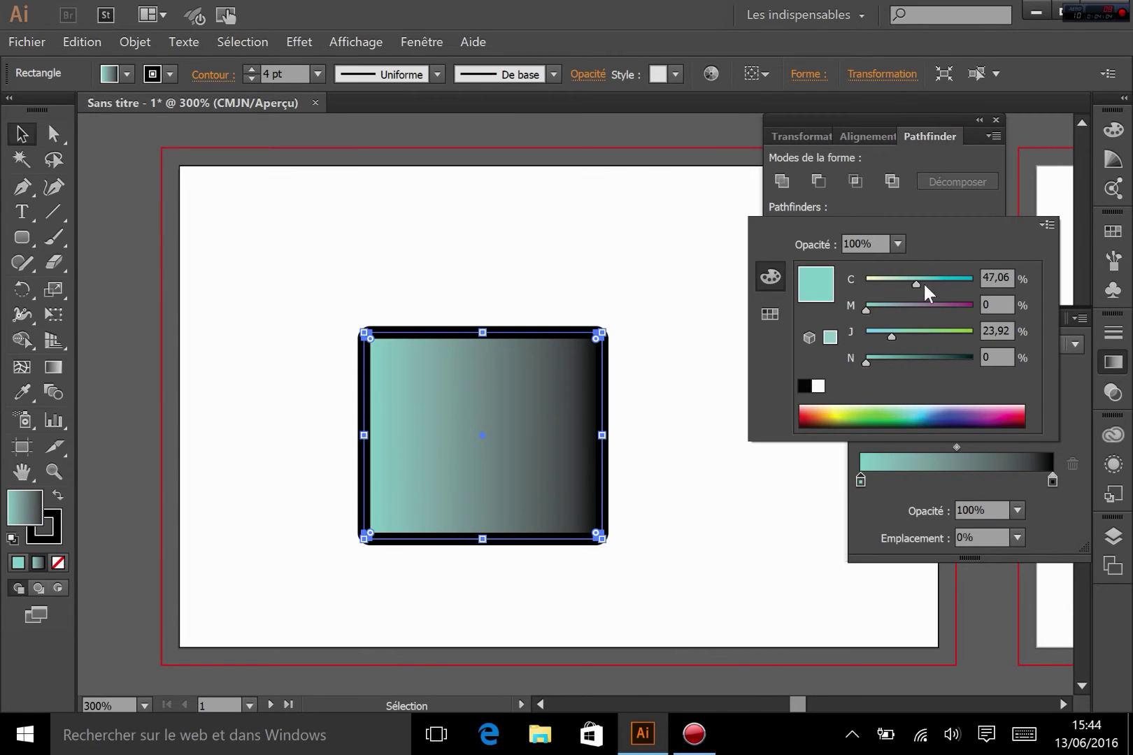
pyautogui.moveTo(935, 332); pyautogui.dragTo(967, 331)
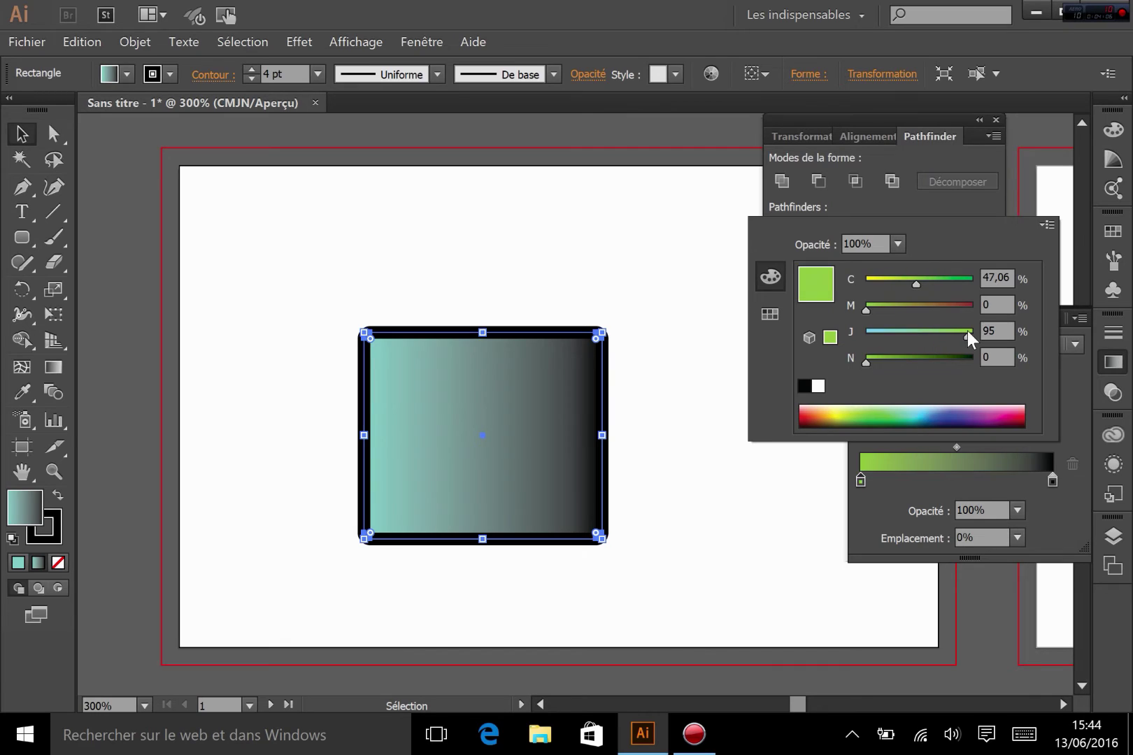
pyautogui.moveTo(916, 282); pyautogui.dragTo(907, 281)
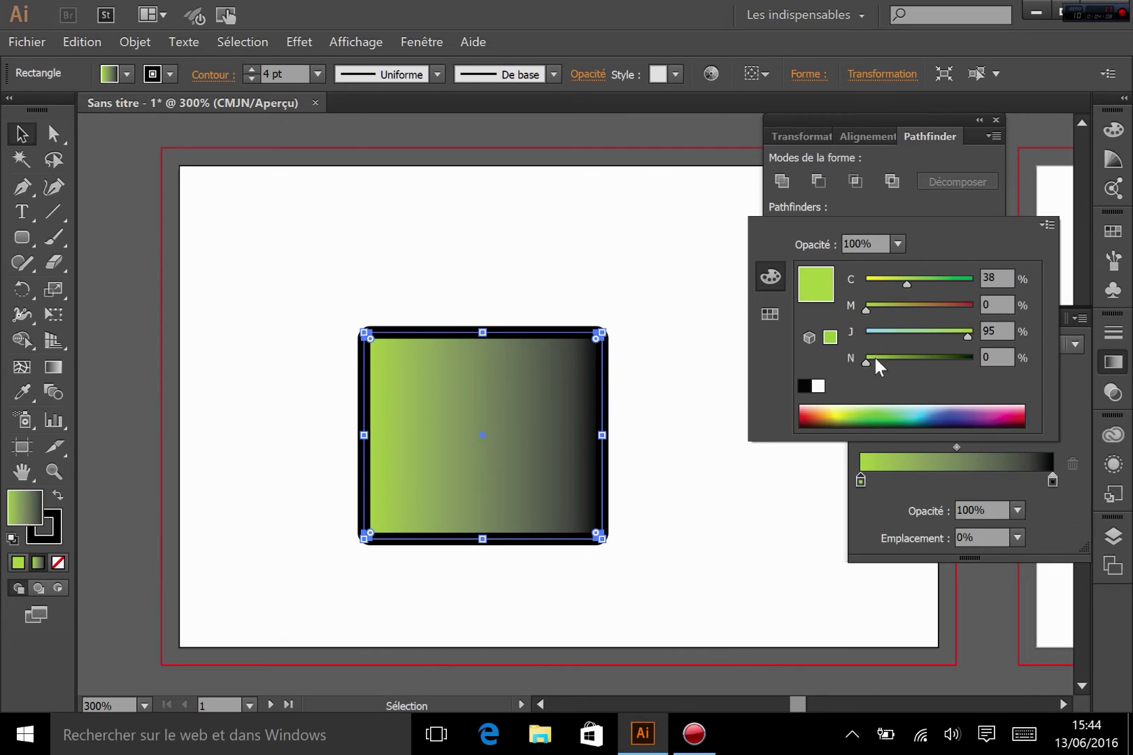
pyautogui.click(907, 336)
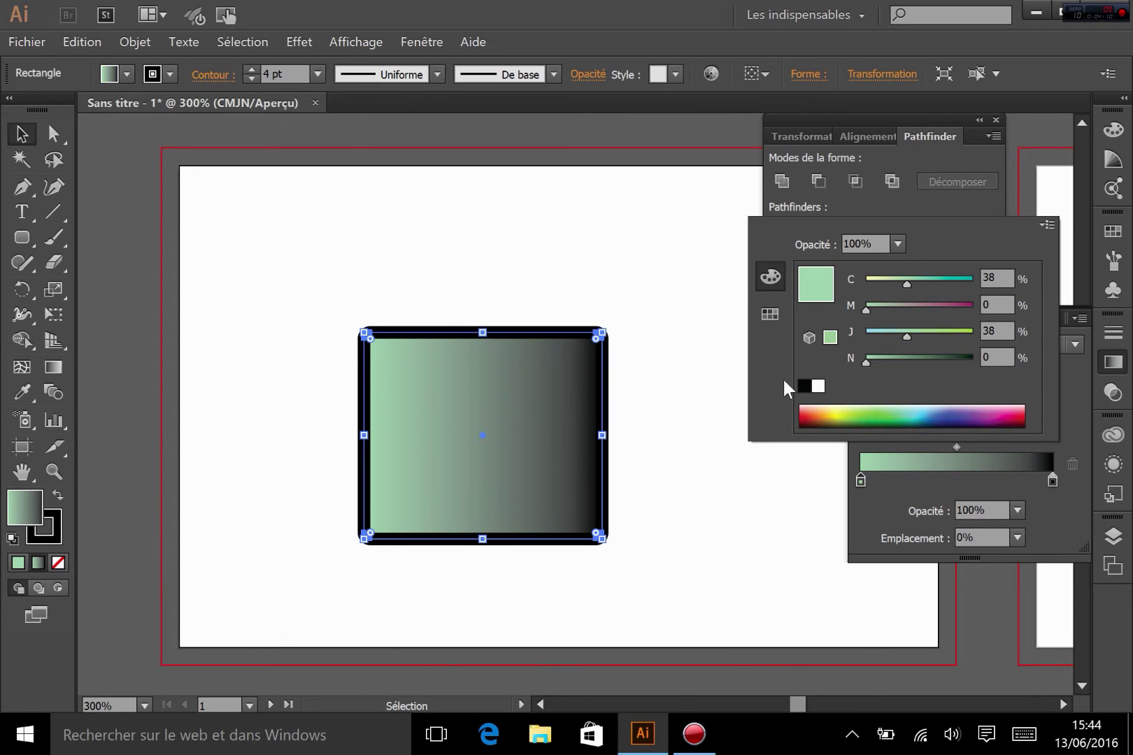
pyautogui.click(1053, 477)
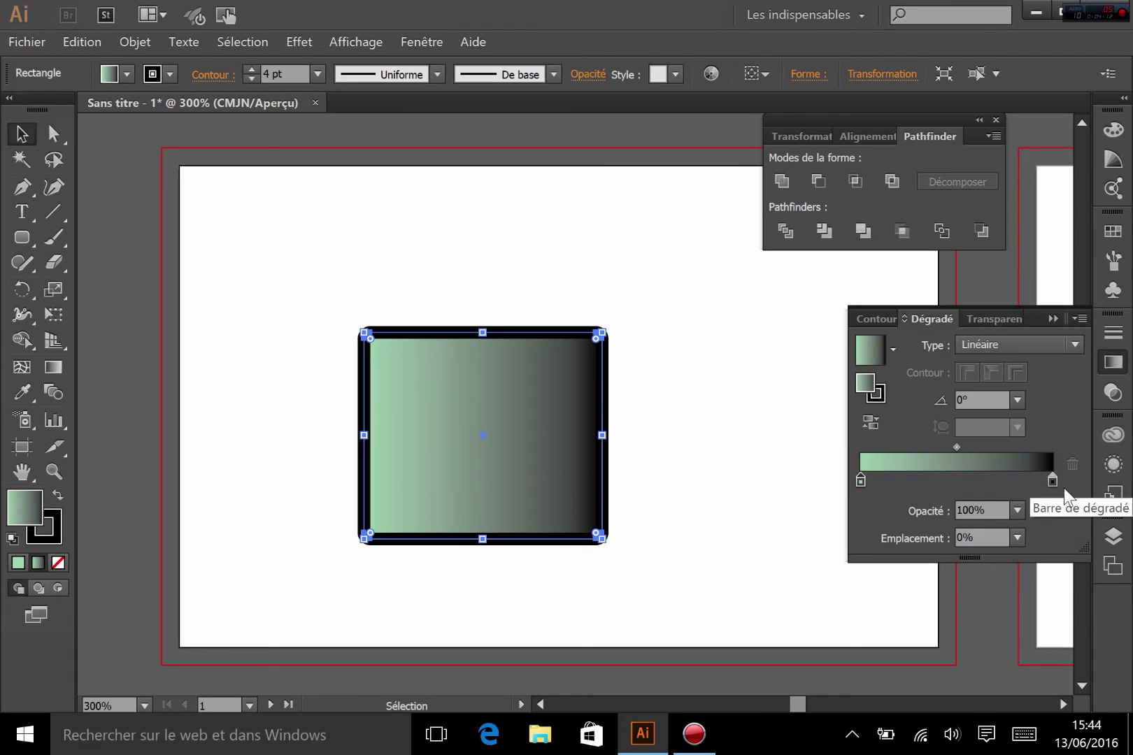
# Set the right gradient stop to a CMYK dark green with C 100 and M 58.
pyautogui.click(1052, 480)
pyautogui.doubleClick(1053, 480)
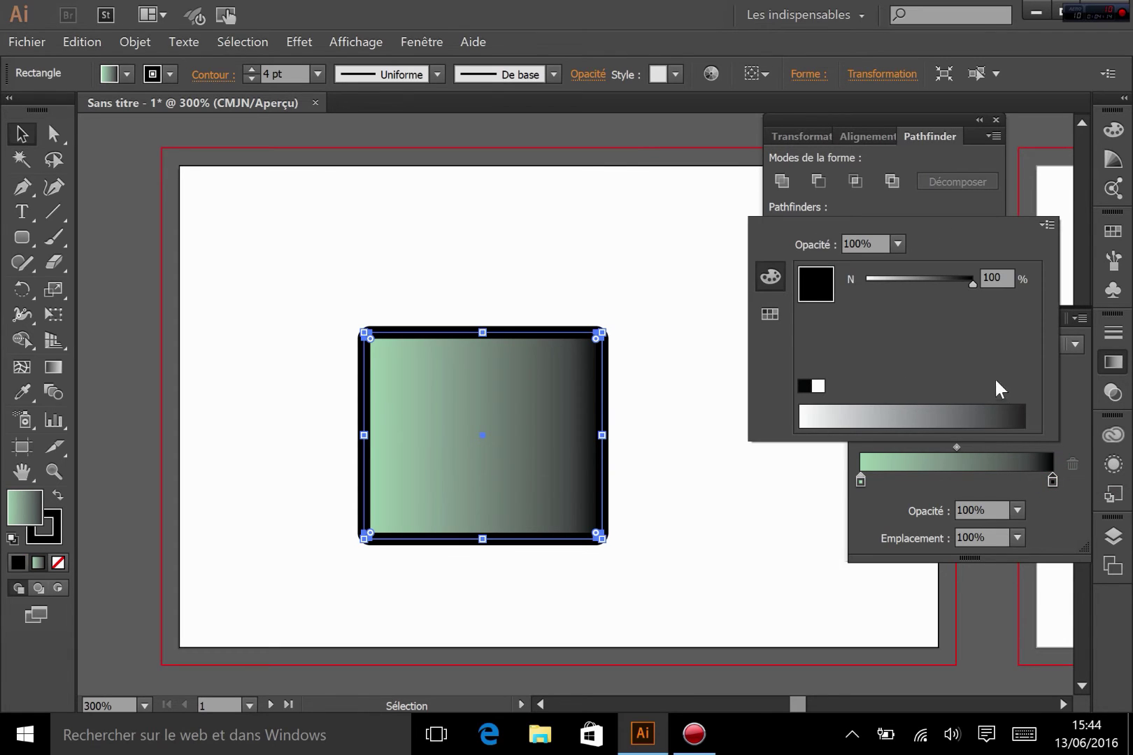
pyautogui.click(1047, 225)
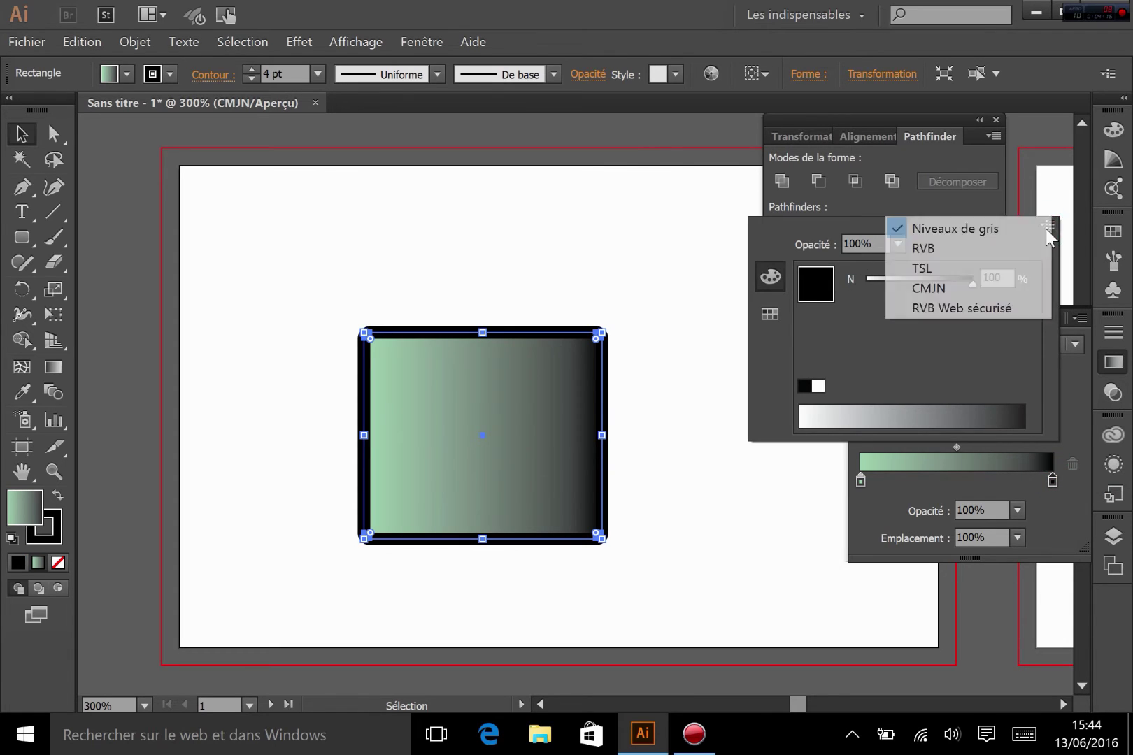
pyautogui.click(993, 287)
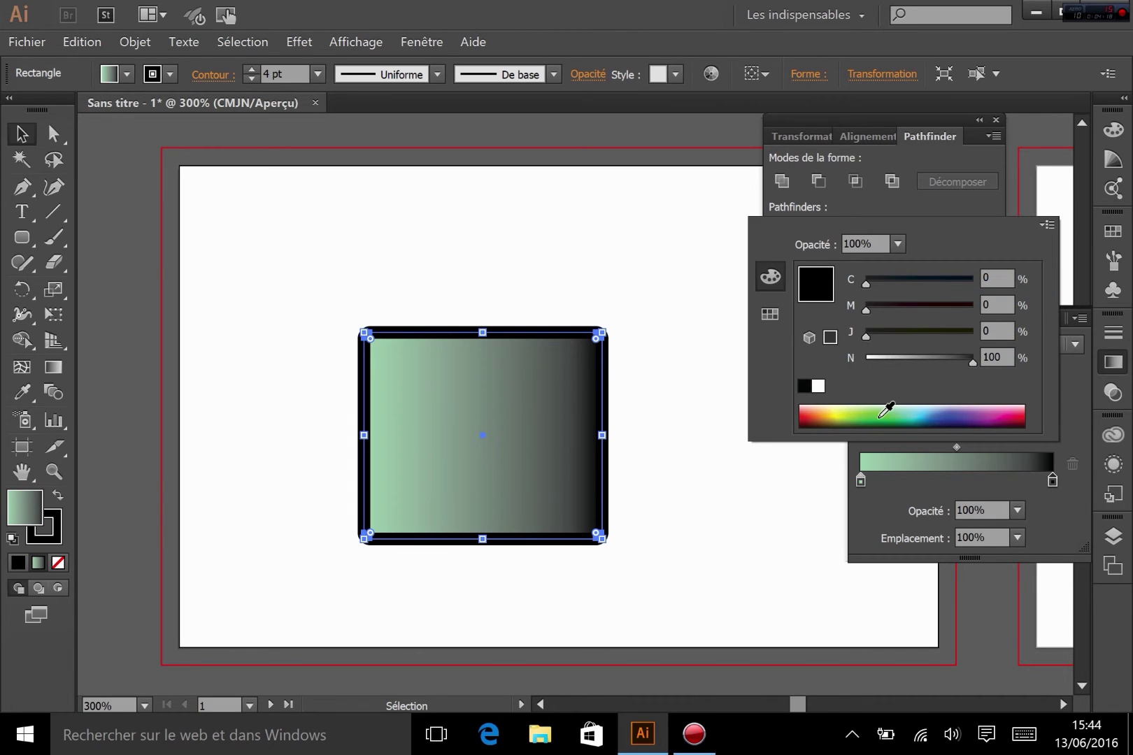
pyautogui.click(881, 416)
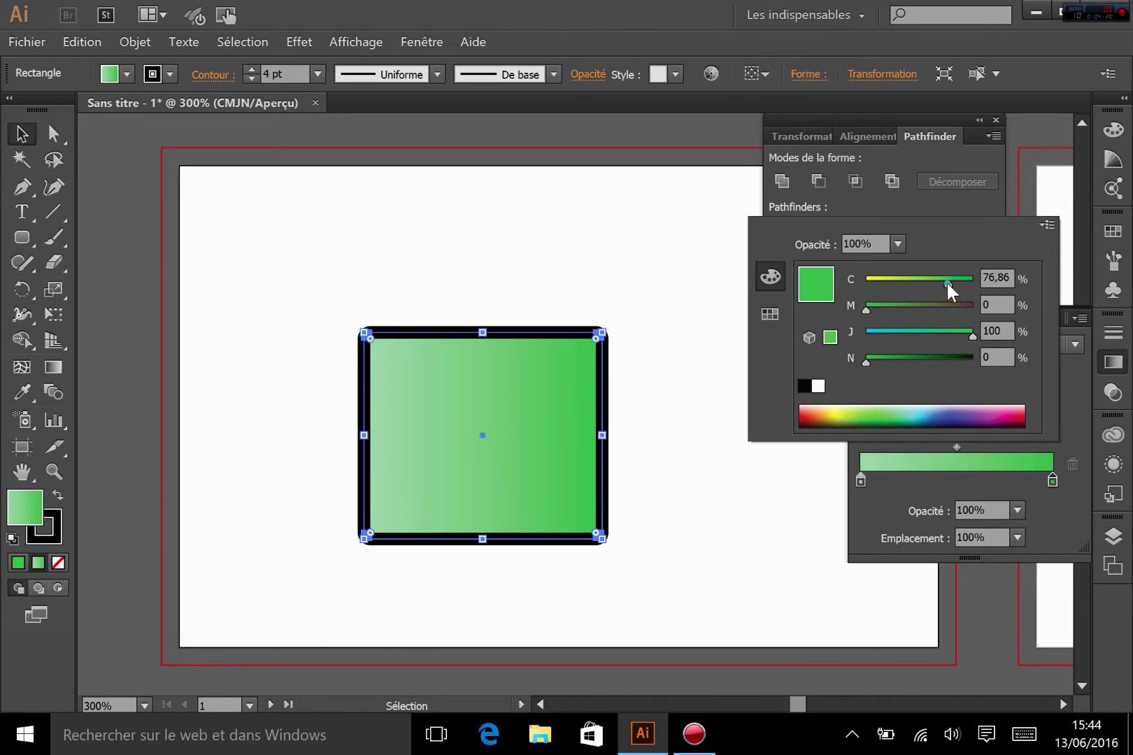
pyautogui.moveTo(946, 280); pyautogui.dragTo(973, 281)
pyautogui.moveTo(909, 305); pyautogui.dragTo(927, 304)
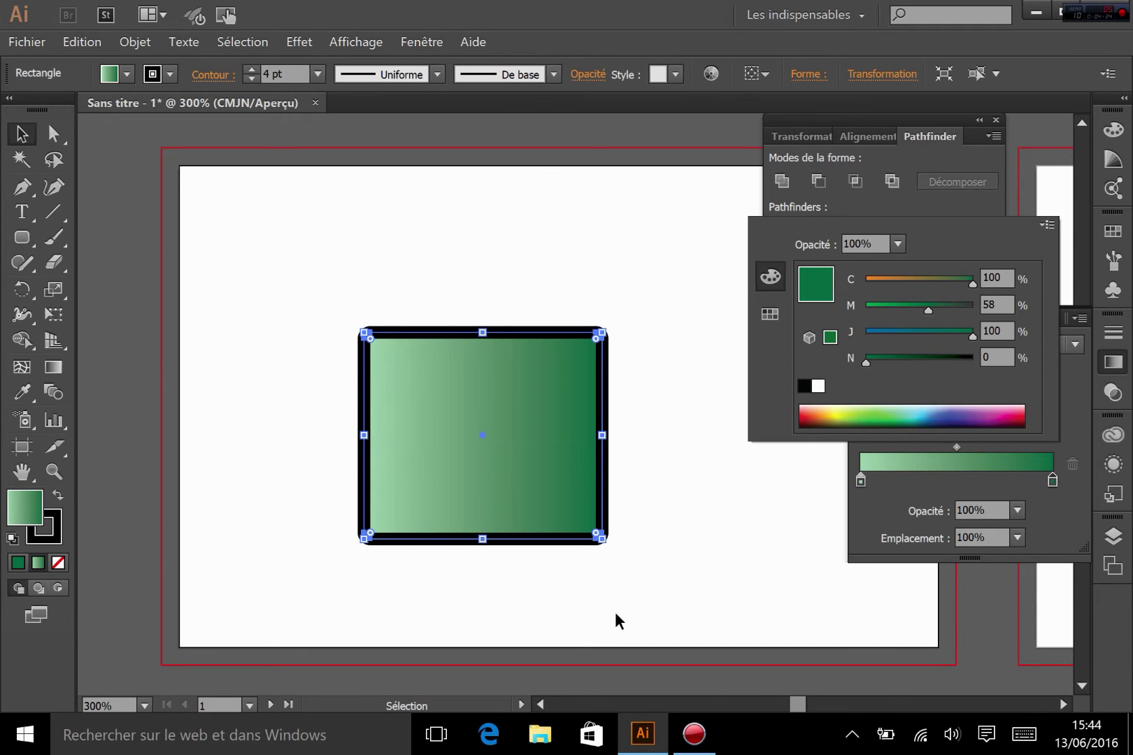
pyautogui.click(891, 509)
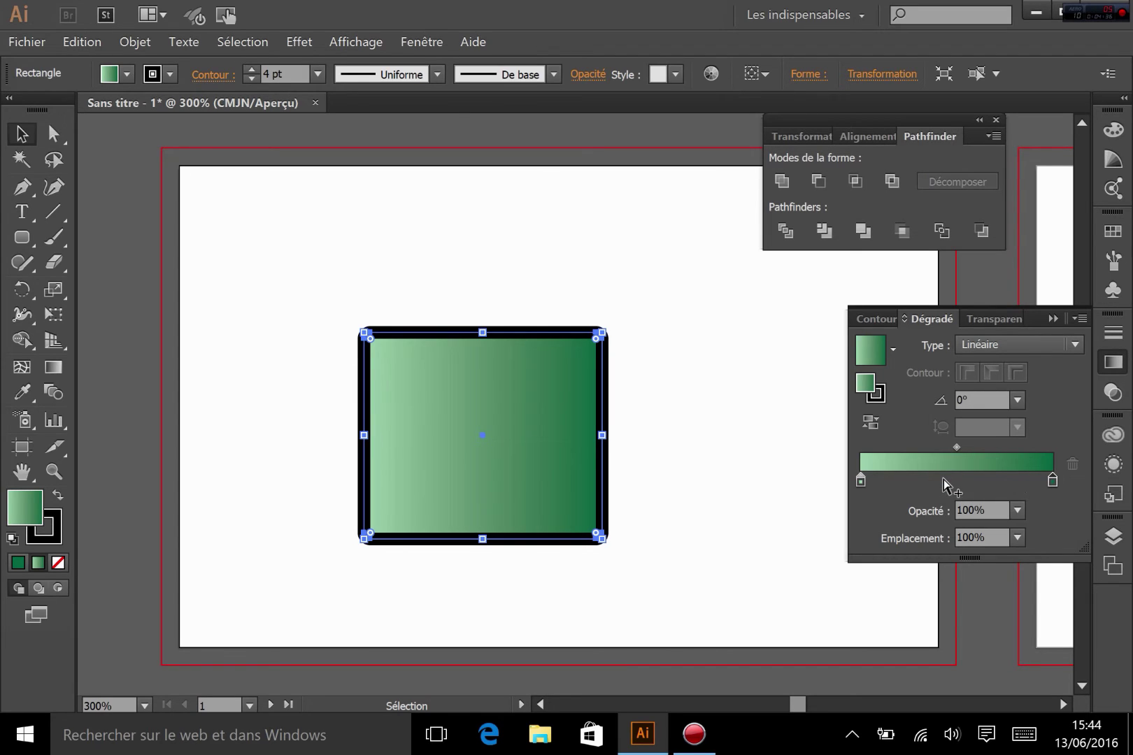
# Add two gradient stops and colour the stop at 43.58% purple.
pyautogui.click(944, 479)
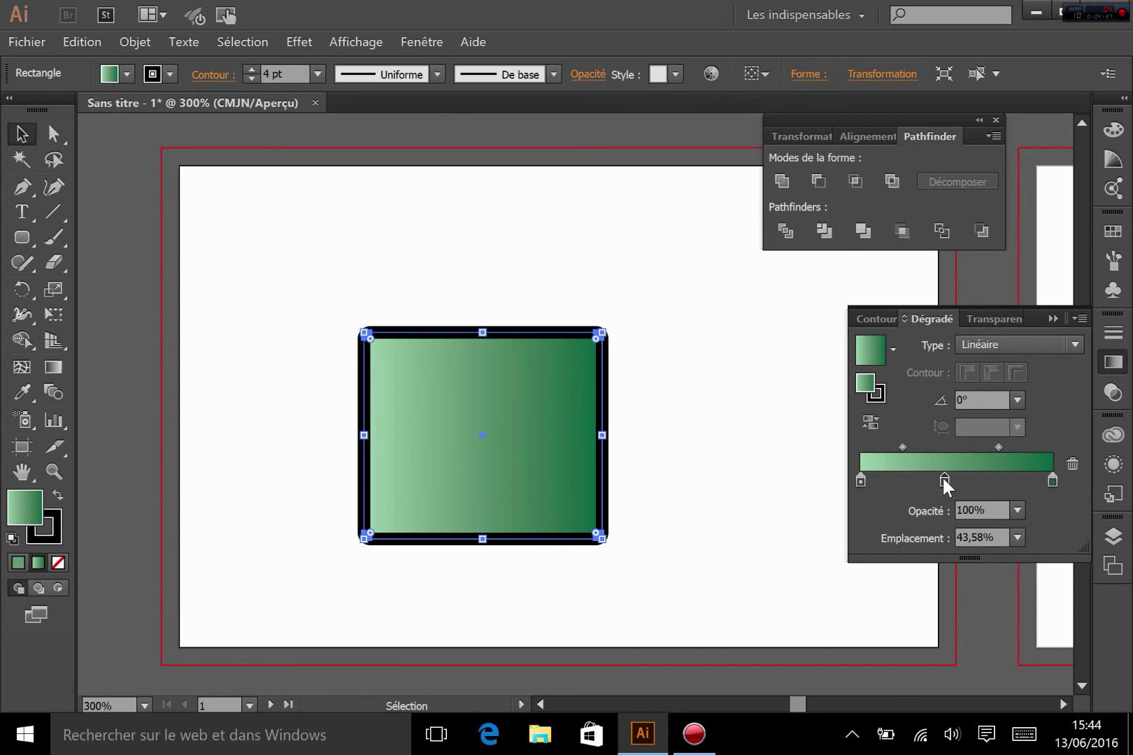
pyautogui.click(983, 479)
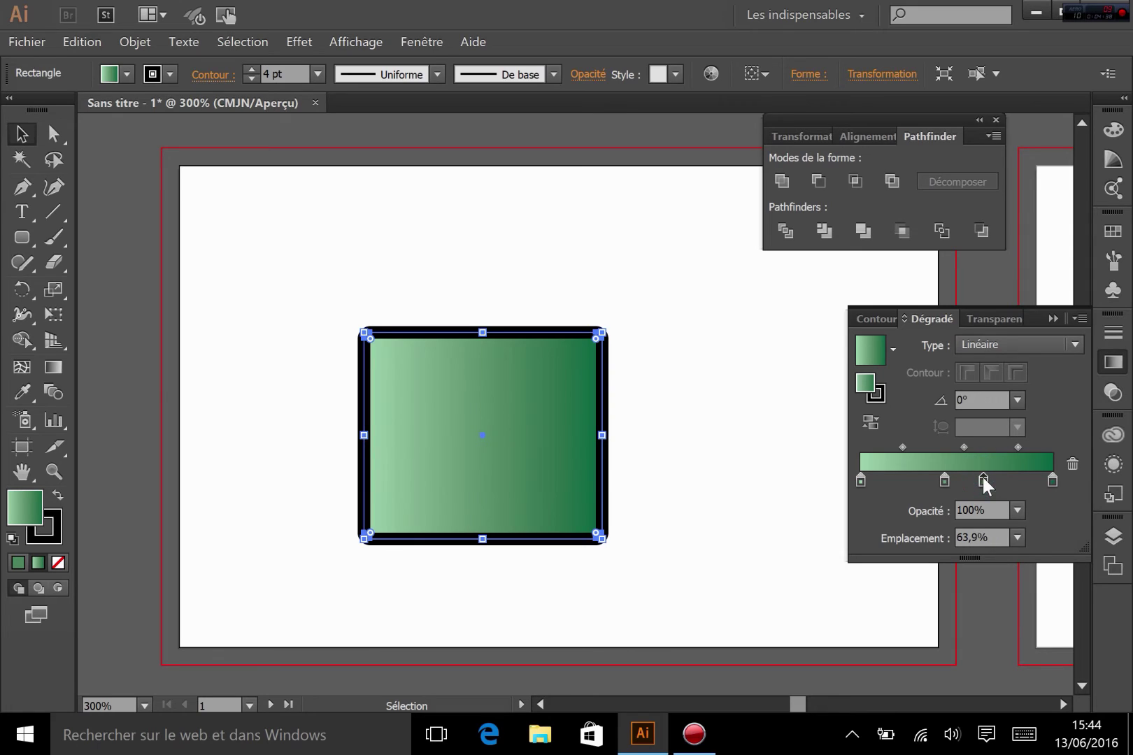
pyautogui.doubleClick(944, 480)
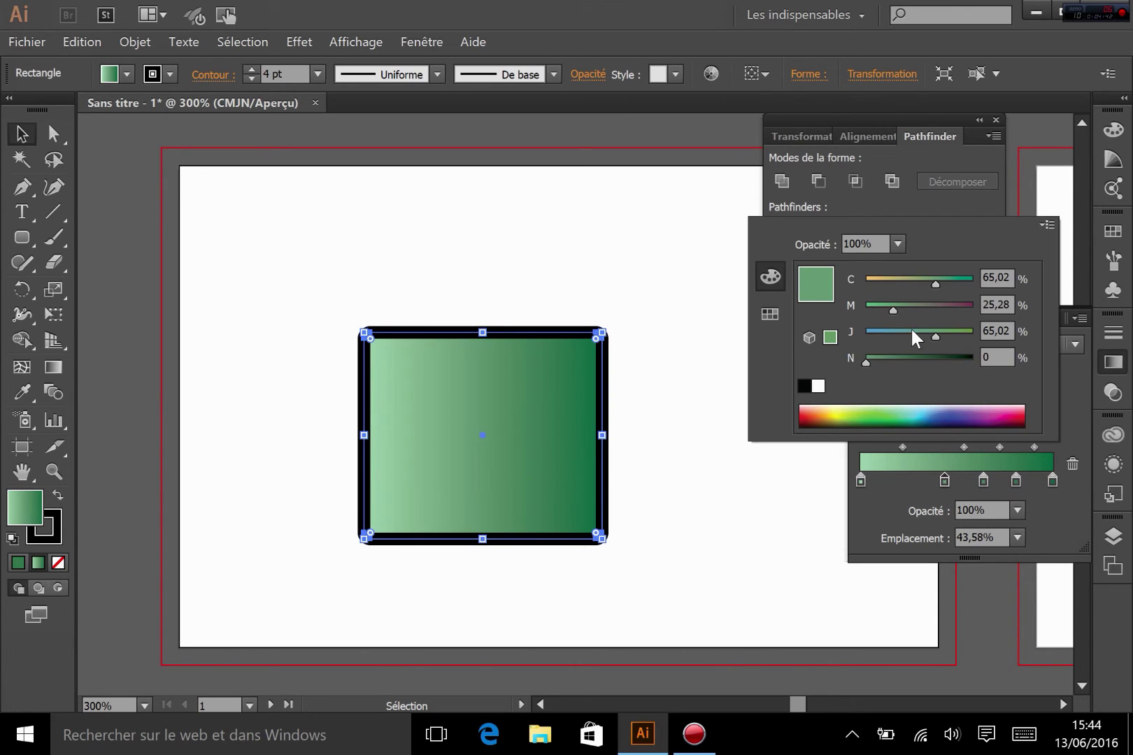
pyautogui.click(870, 332)
pyautogui.moveTo(911, 310); pyautogui.dragTo(976, 306)
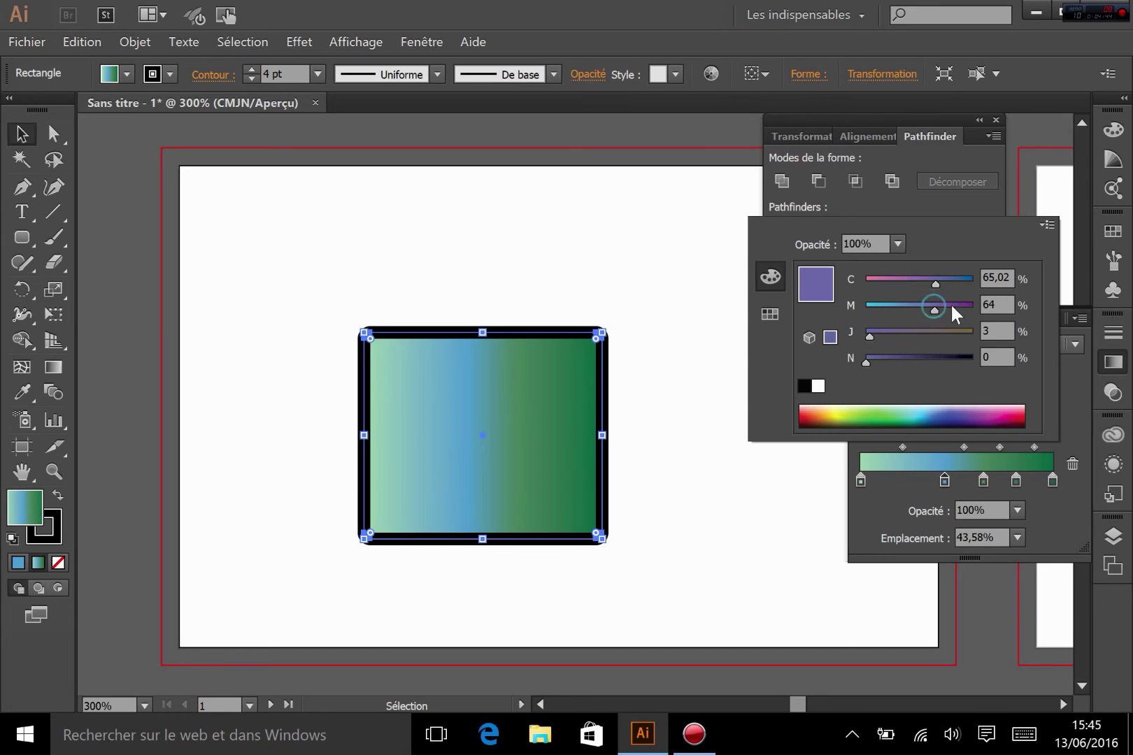
# Make the stop at 80.75% orange by dragging cyan down to 0.
pyautogui.doubleClick(1016, 479)
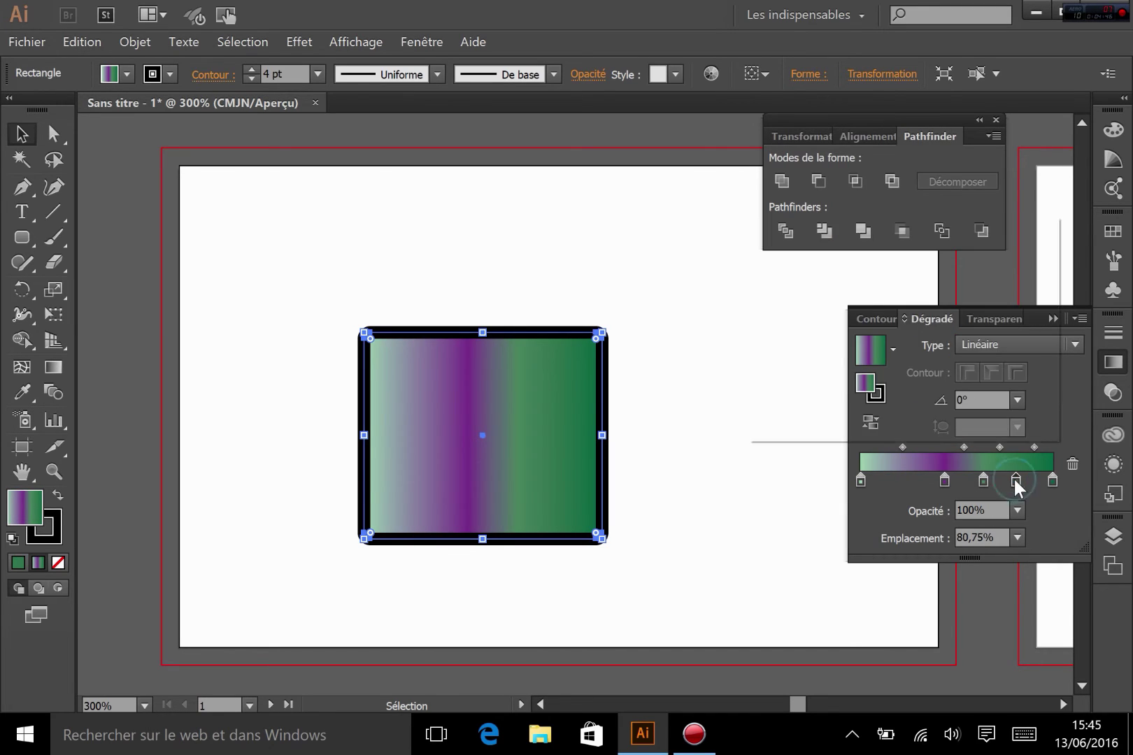
pyautogui.click(1016, 482)
pyautogui.doubleClick(1016, 482)
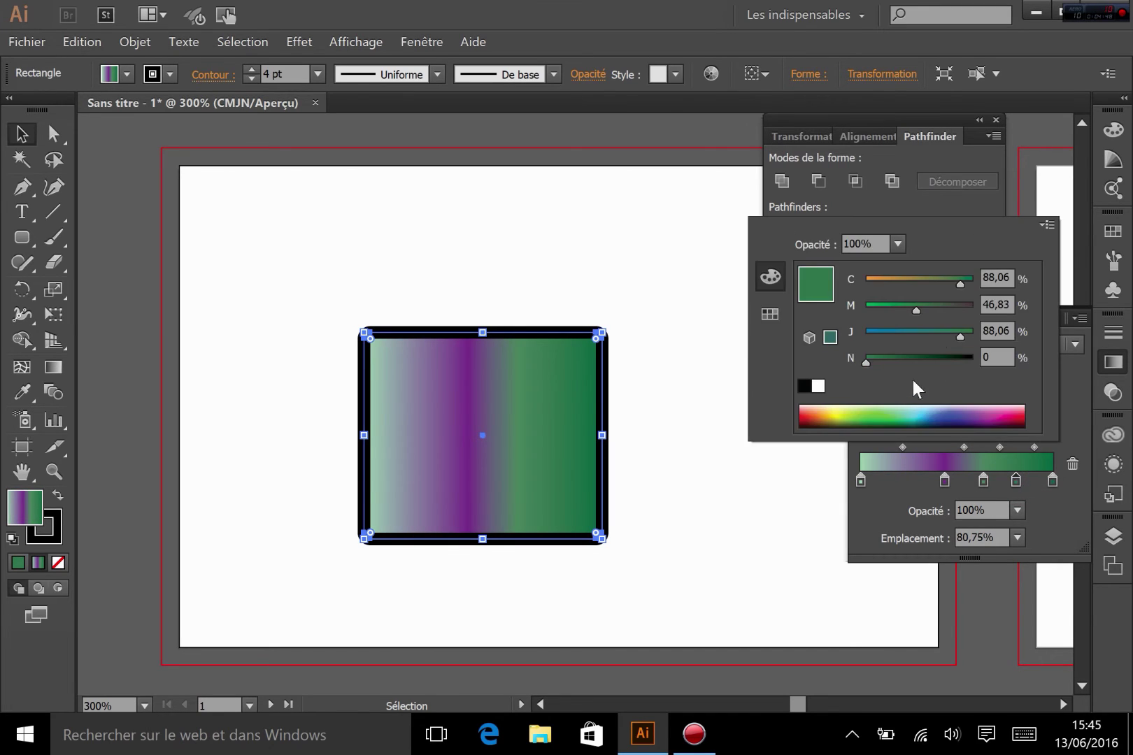
pyautogui.moveTo(894, 278); pyautogui.dragTo(840, 278)
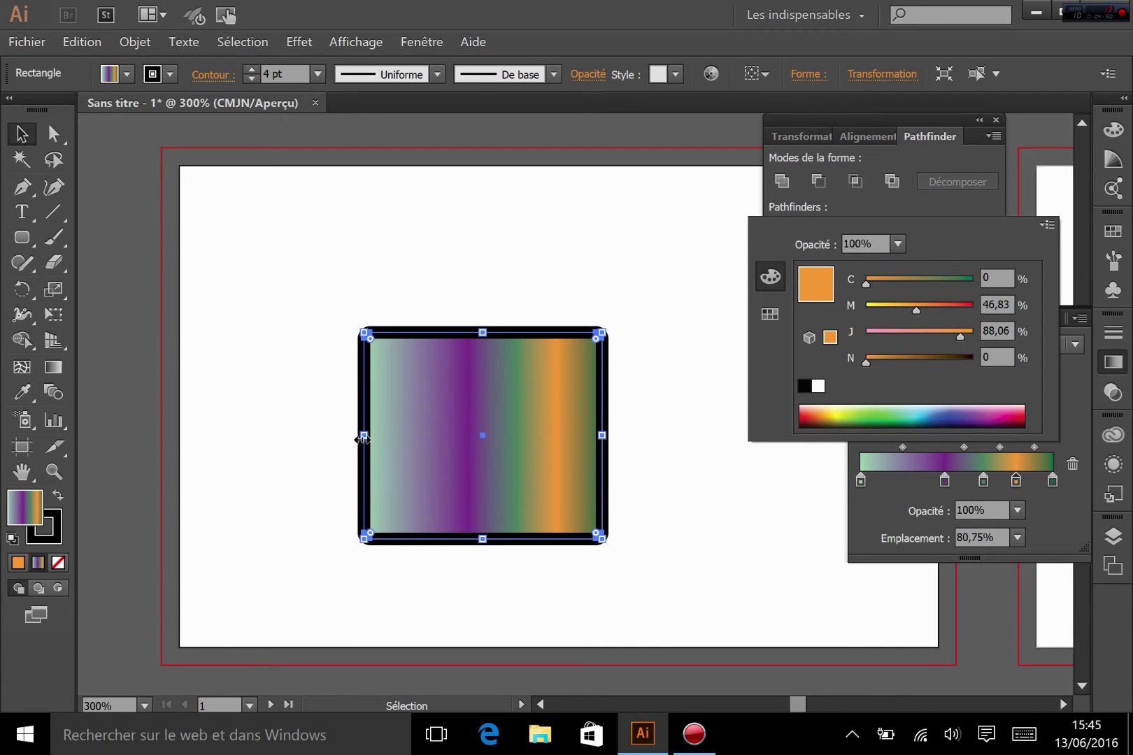
pyautogui.click(928, 542)
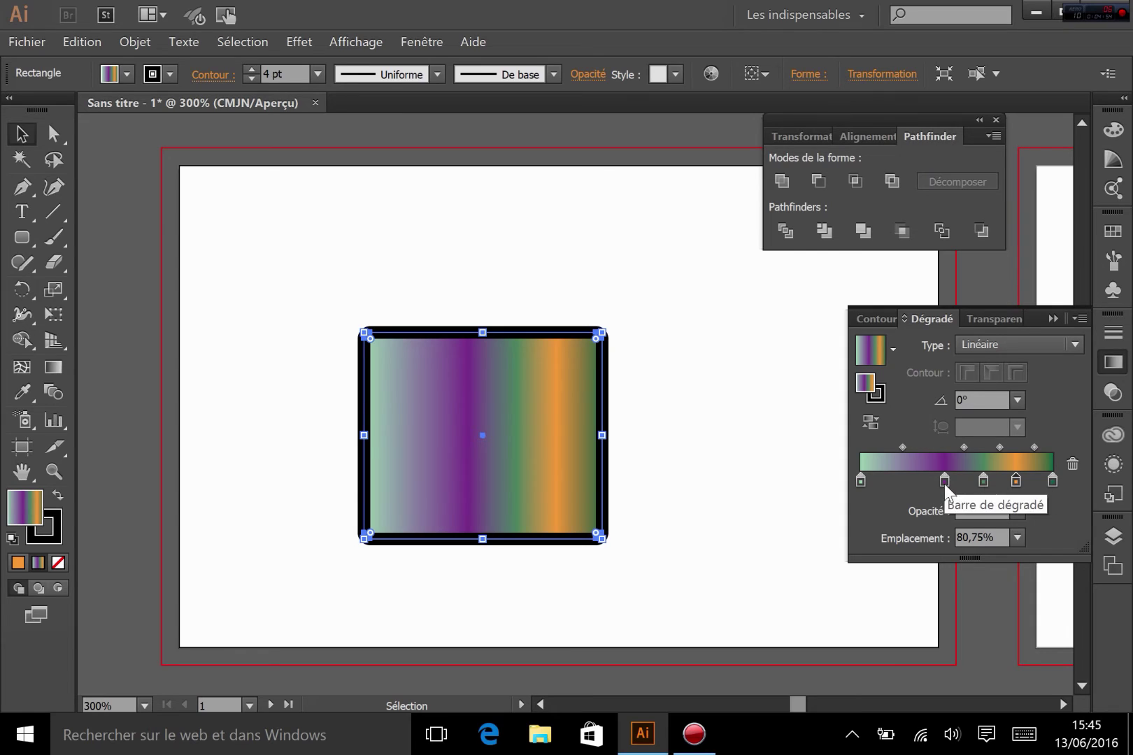
# Toggle the purple stop's opacity to 0% and back to 100%, then move it to about 31%.
pyautogui.click(981, 481)
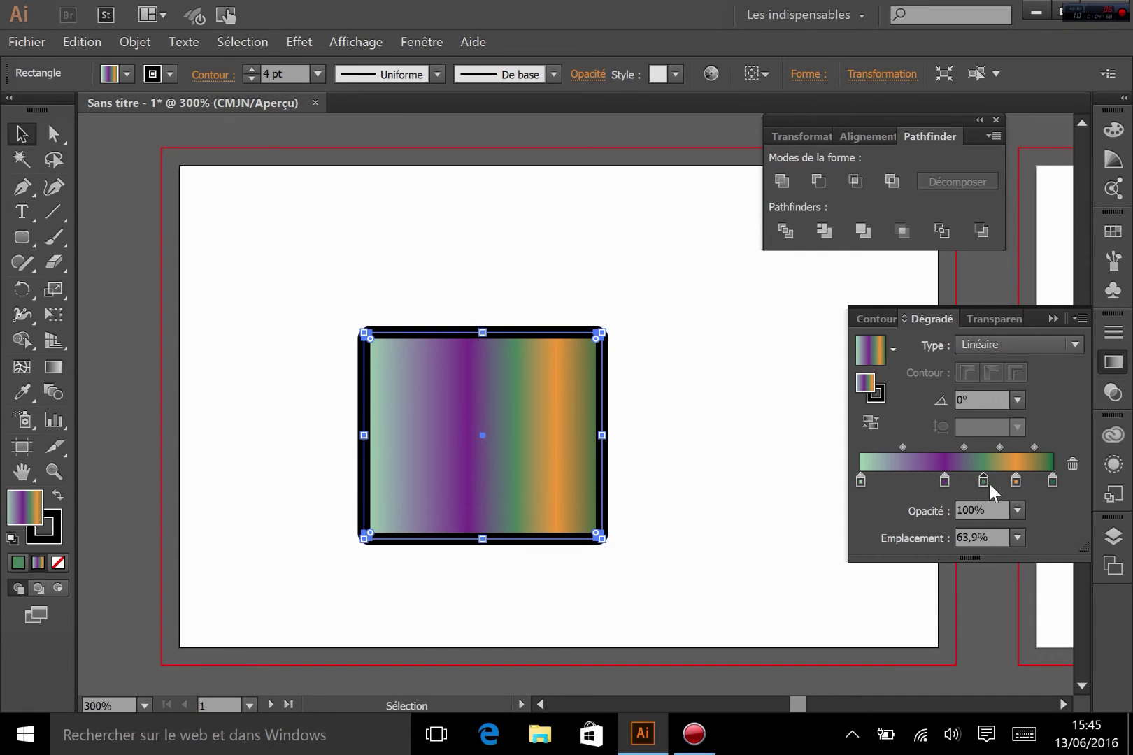
pyautogui.click(946, 479)
pyautogui.click(1018, 509)
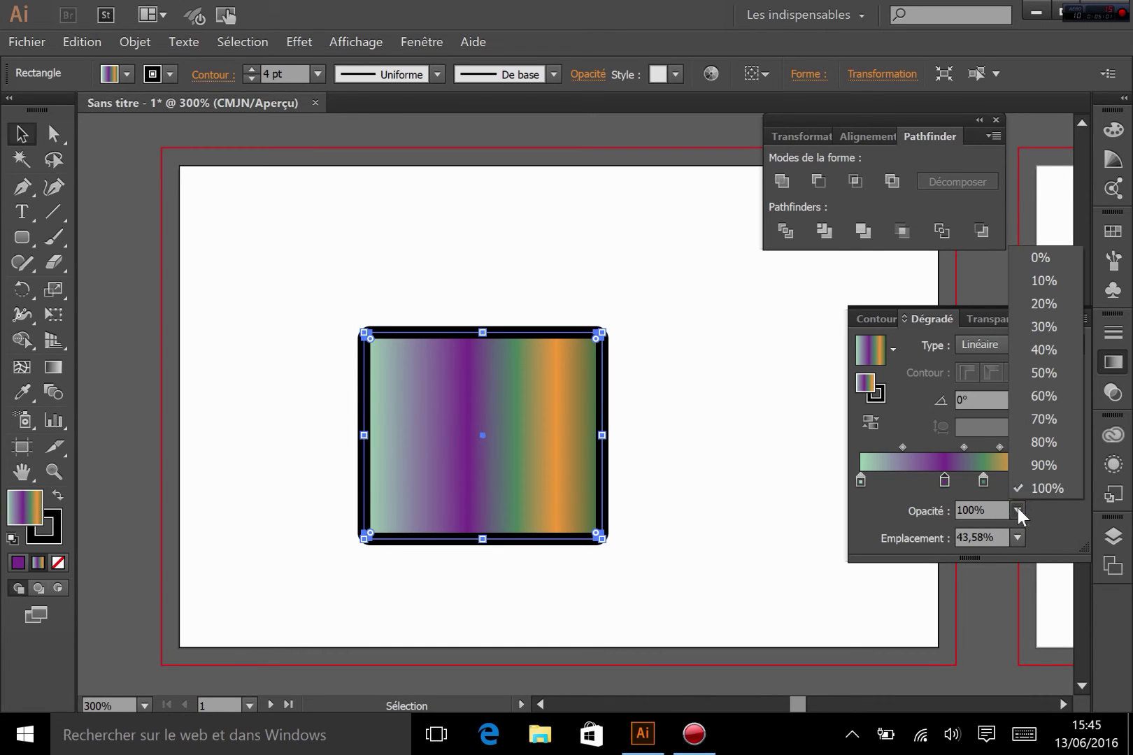
pyautogui.click(1052, 247)
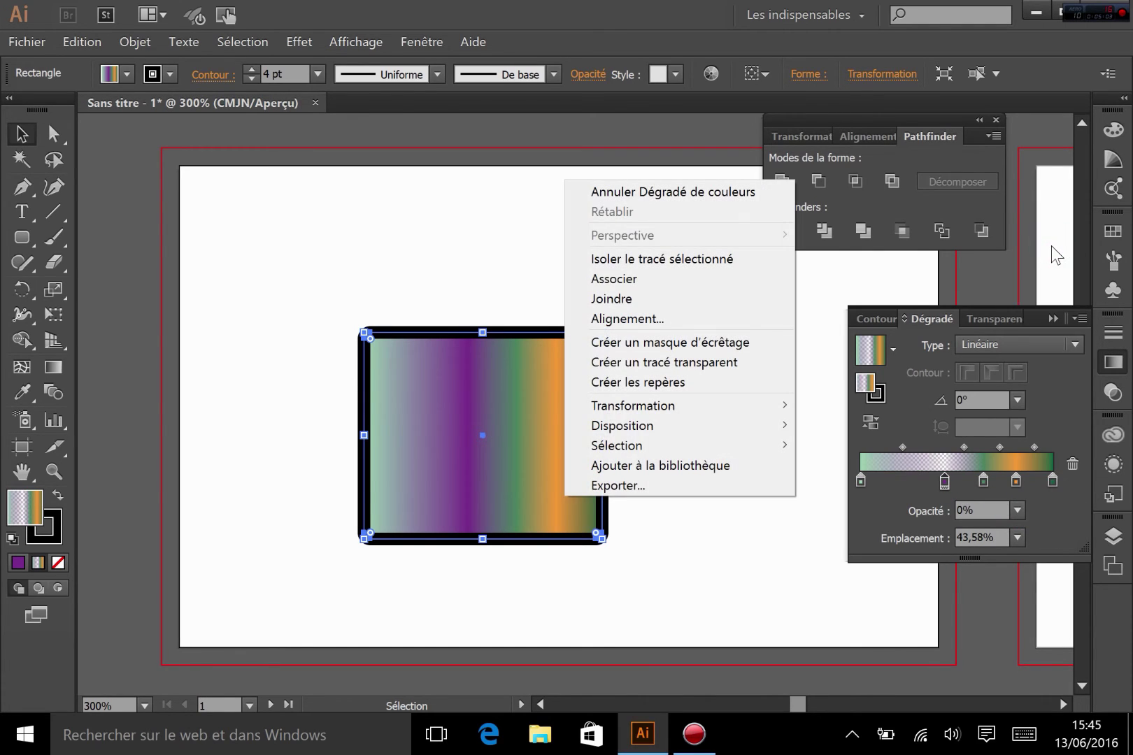
pyautogui.click(1006, 514)
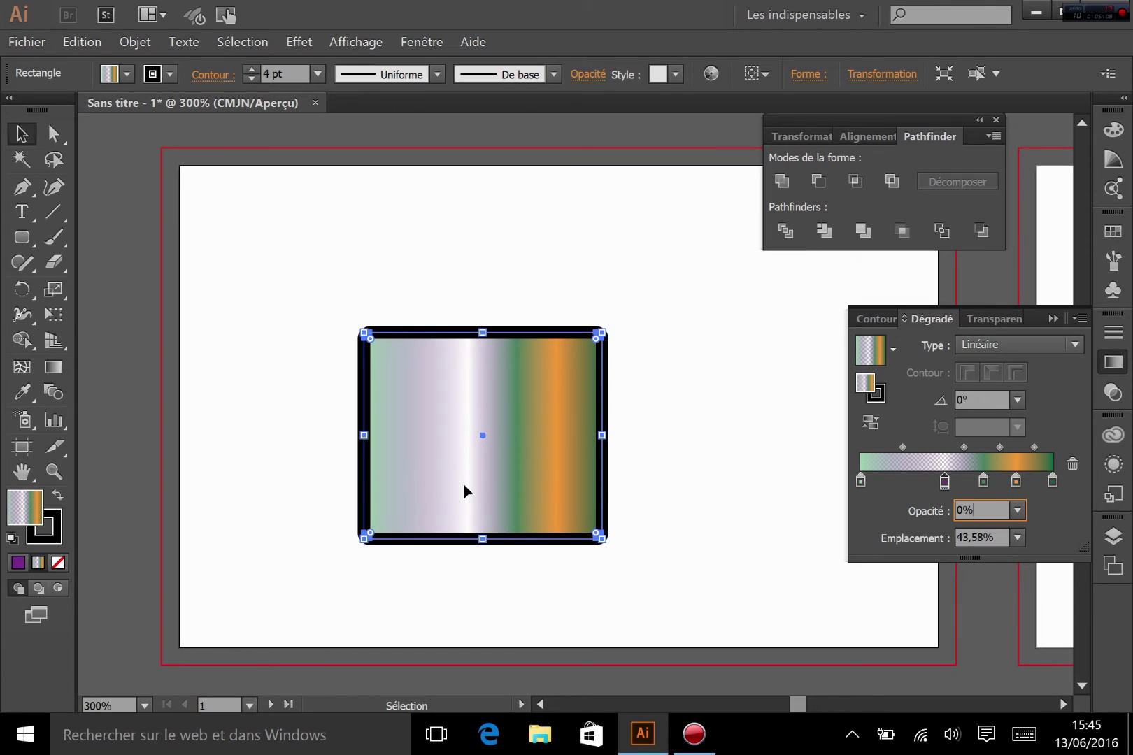
pyautogui.click(1017, 510)
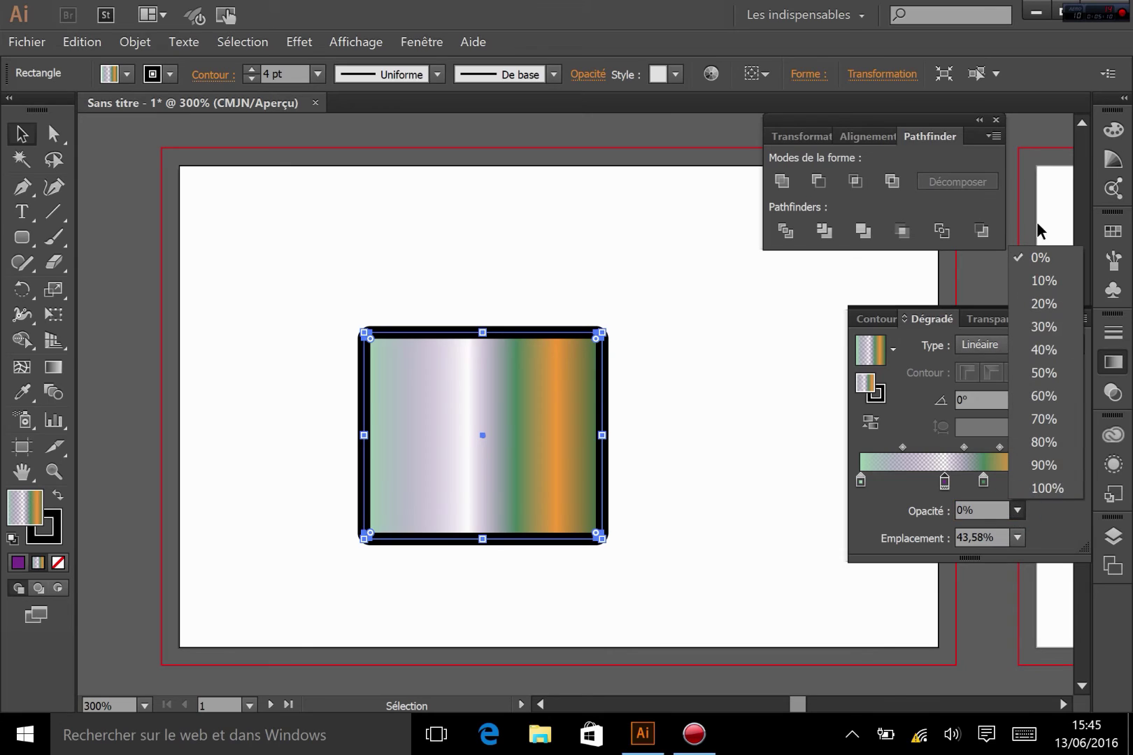
pyautogui.click(1077, 483)
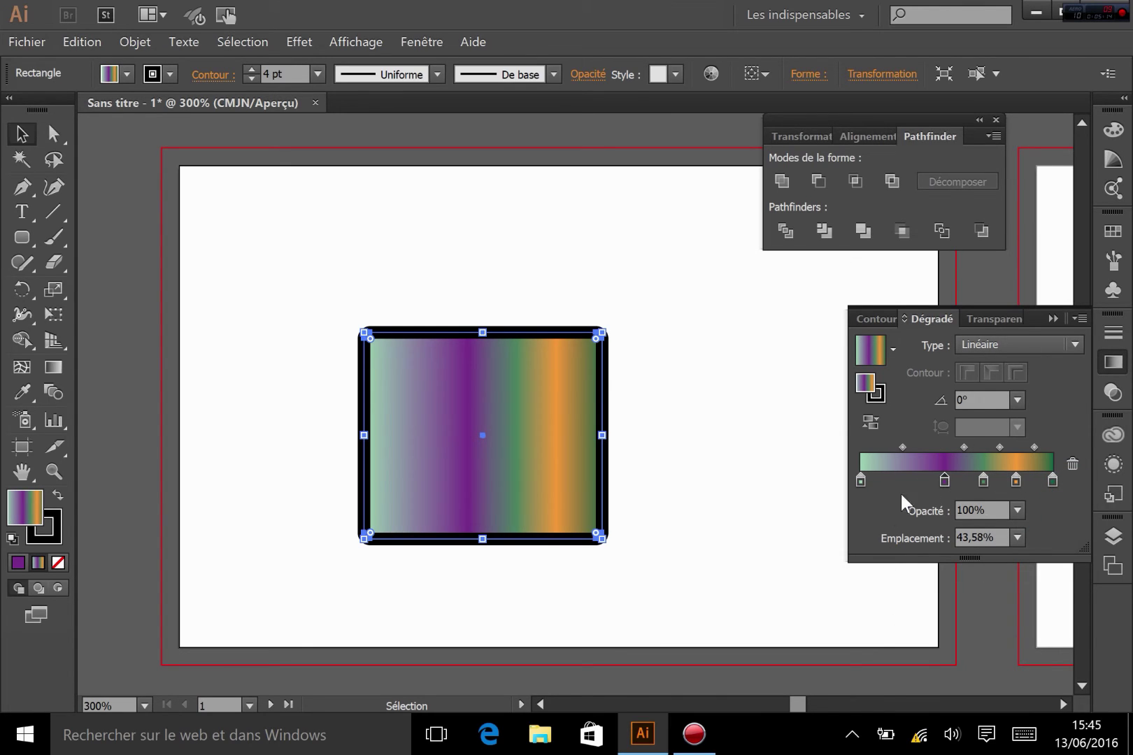
pyautogui.moveTo(945, 481)
pyautogui.mouseDown()
pyautogui.moveTo(896, 481)
pyautogui.moveTo(969, 481)
pyautogui.mouseUp()
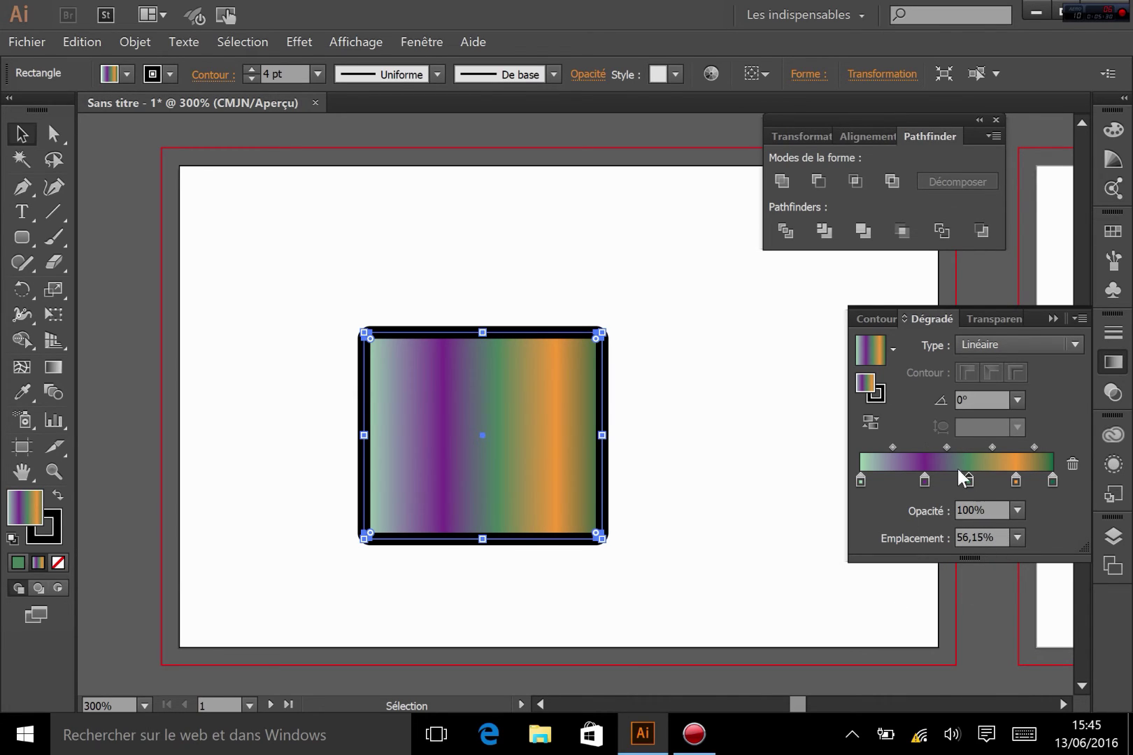
# Delete the orange stop with the trash icon and drag the green and purple stops off the bar.
pyautogui.click(1016, 480)
pyautogui.click(1073, 464)
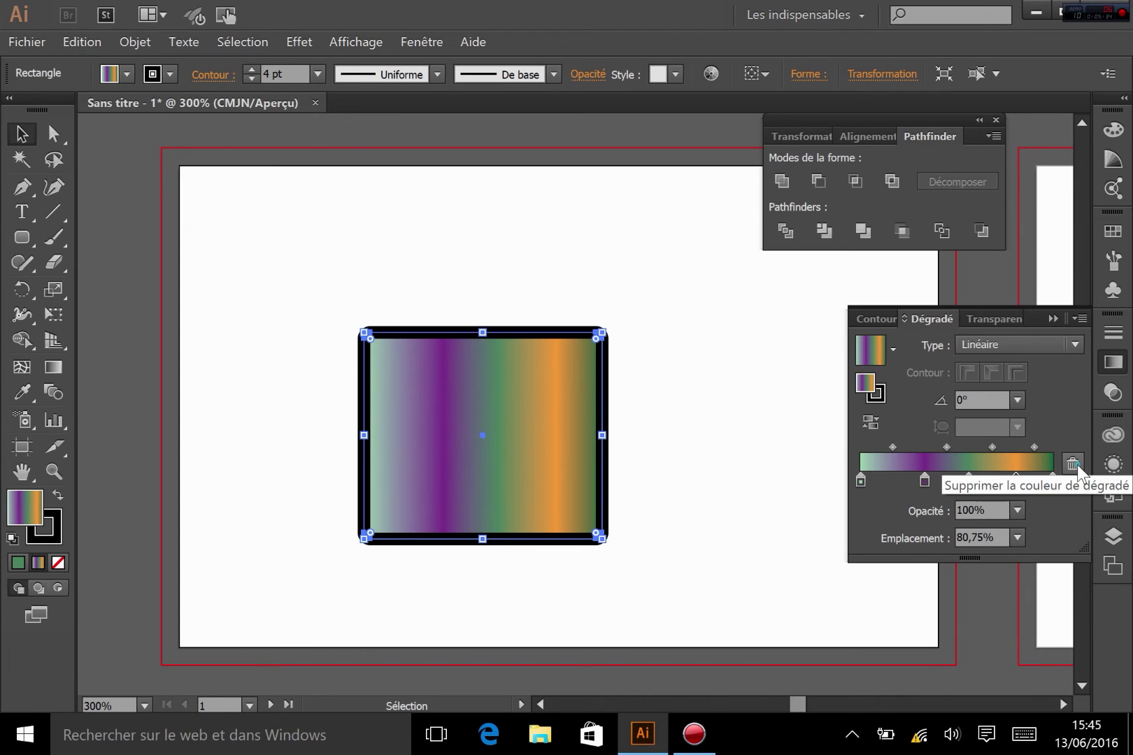
pyautogui.click(1074, 466)
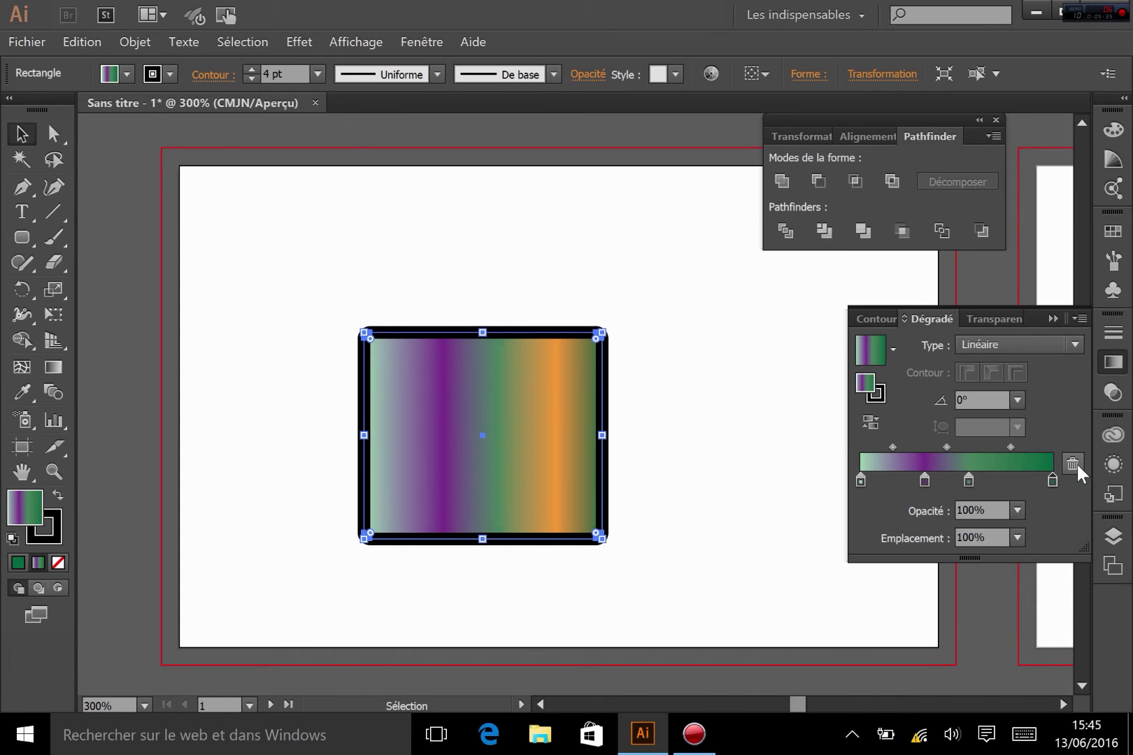
pyautogui.click(969, 480)
pyautogui.moveTo(969, 480); pyautogui.dragTo(964, 533)
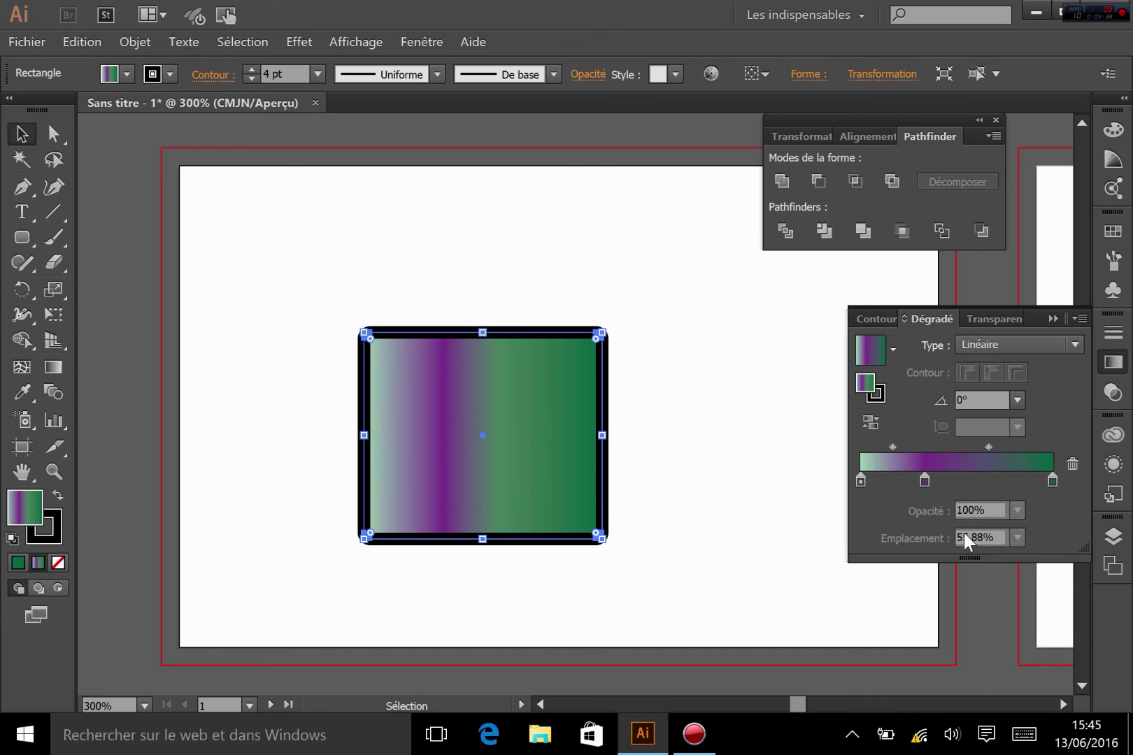
pyautogui.moveTo(924, 480); pyautogui.dragTo(920, 556)
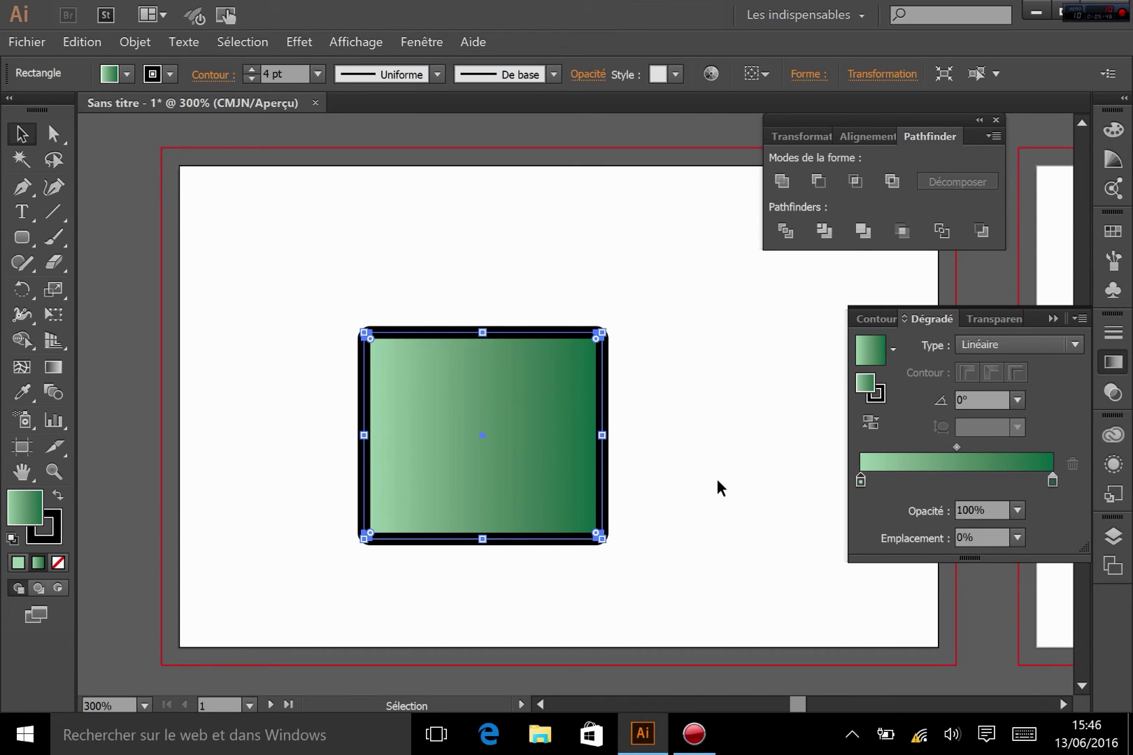
# With the Gradient tool, drag the gradient from the rectangle's top edge to its bottom (about -87°).
pyautogui.click(55, 365)
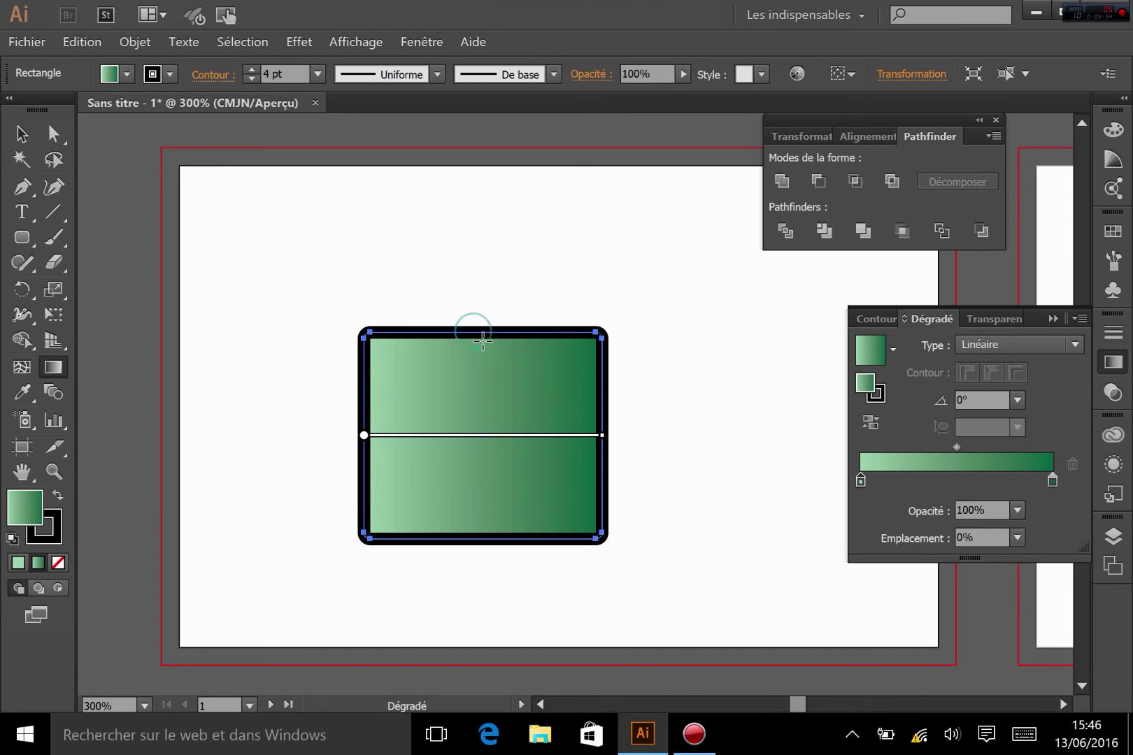
pyautogui.moveTo(483, 342)
pyautogui.mouseDown()
pyautogui.moveTo(405, 493)
pyautogui.moveTo(397, 506)
pyautogui.moveTo(420, 455)
pyautogui.moveTo(352, 564)
pyautogui.mouseUp()
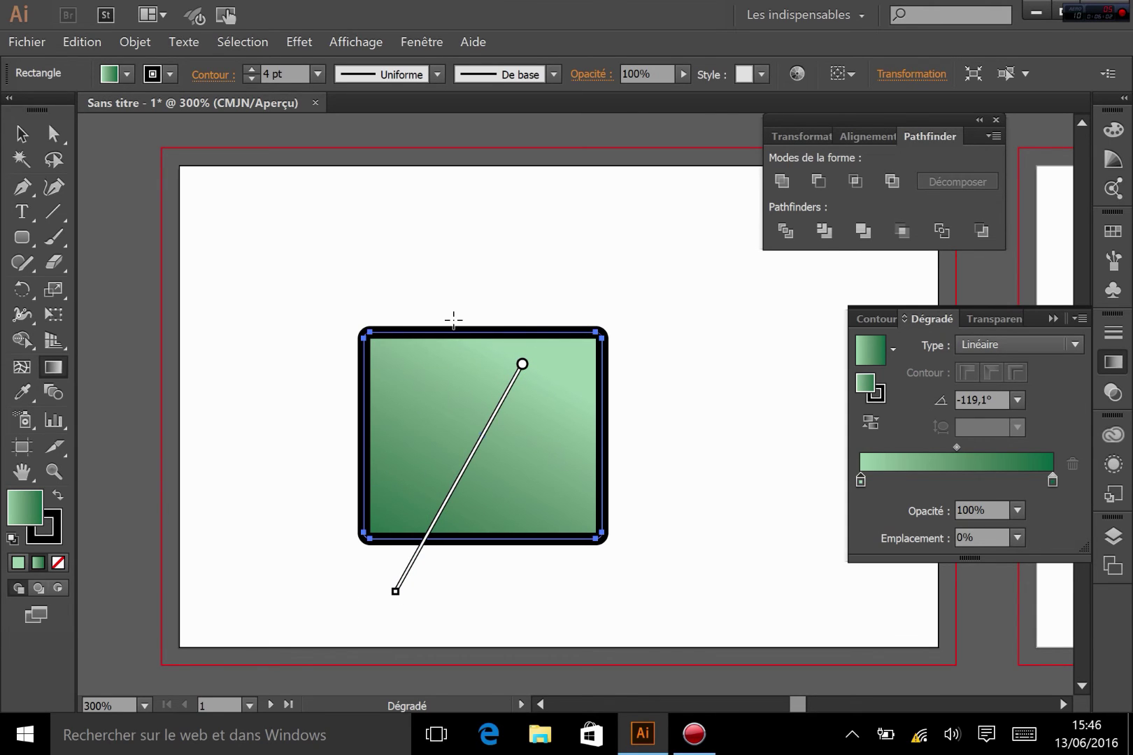
pyautogui.moveTo(457, 469)
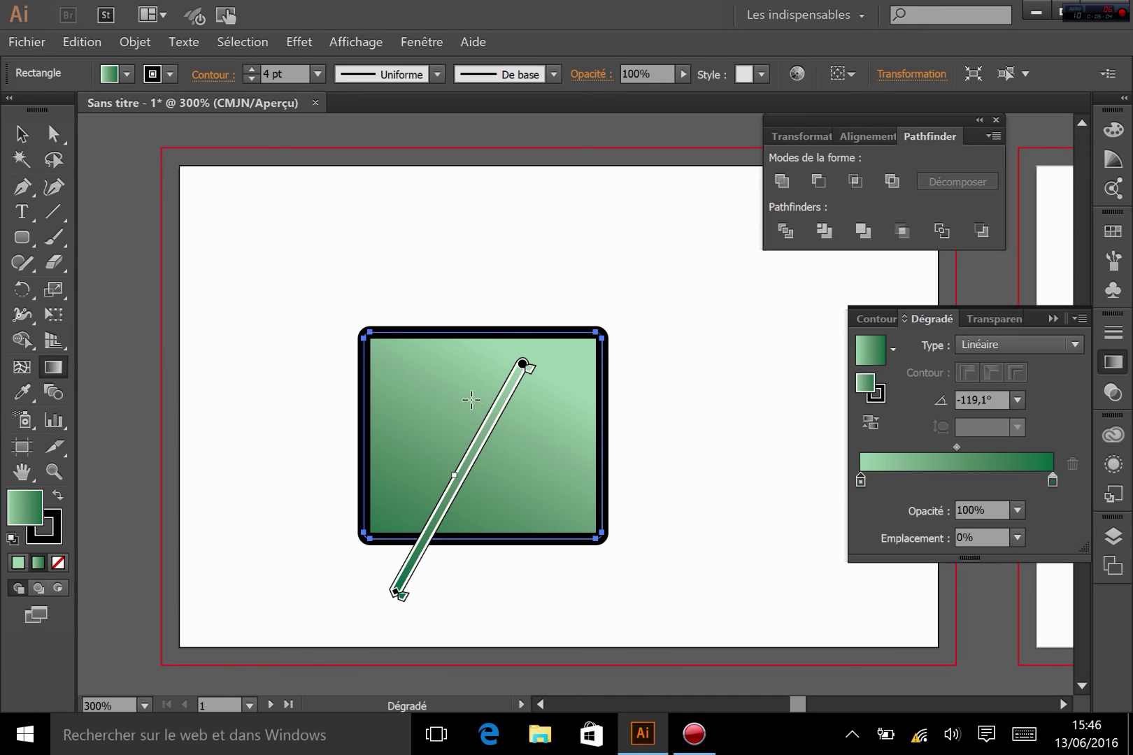
pyautogui.moveTo(459, 409); pyautogui.dragTo(459, 448)
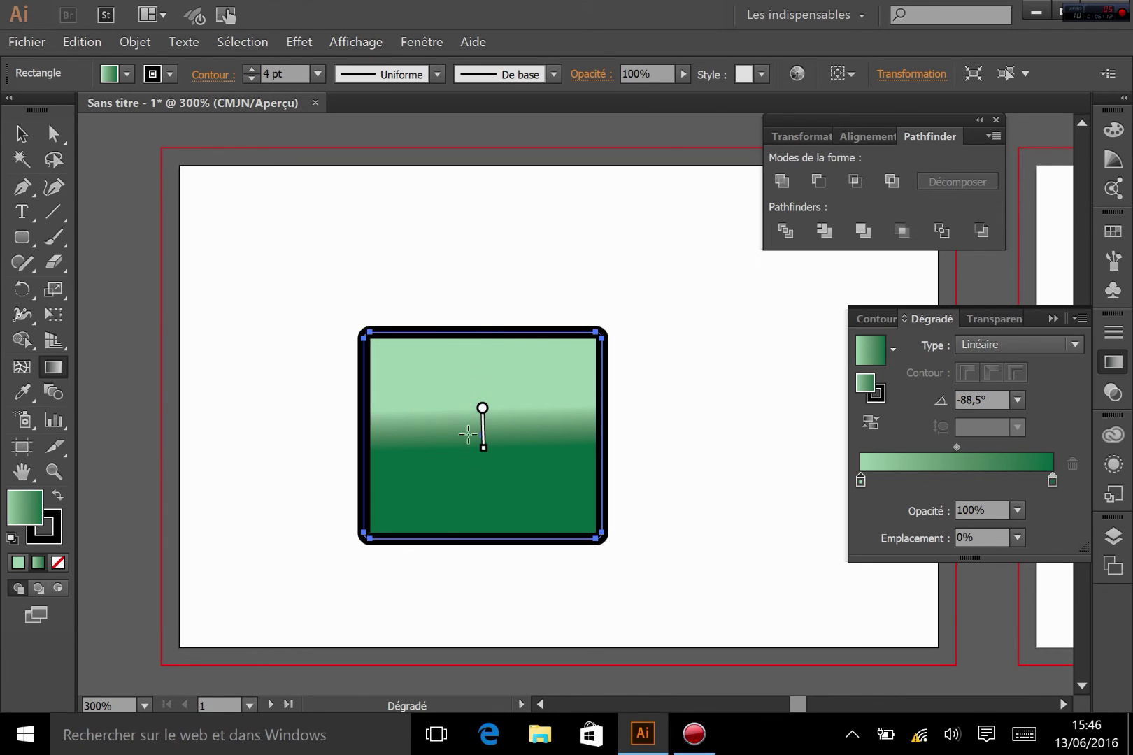
pyautogui.moveTo(472, 367); pyautogui.dragTo(483, 545)
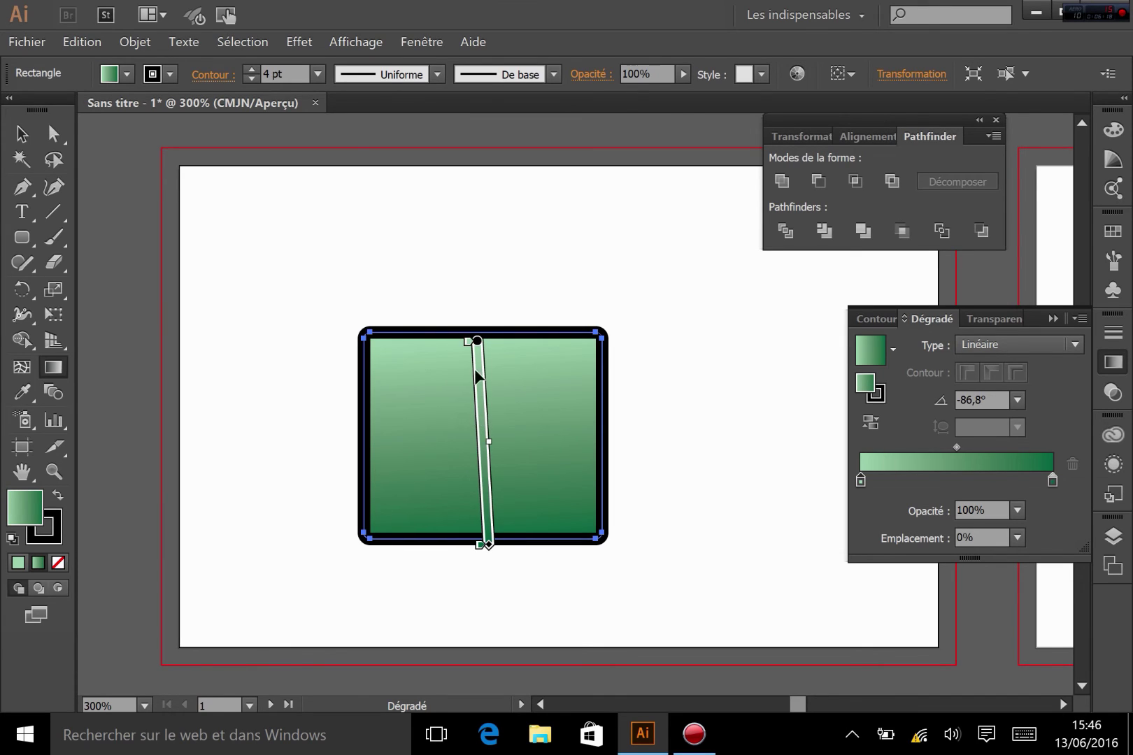
# Set the top gradient stop to magenta with C 8 and M 96.
pyautogui.doubleClick(470, 347)
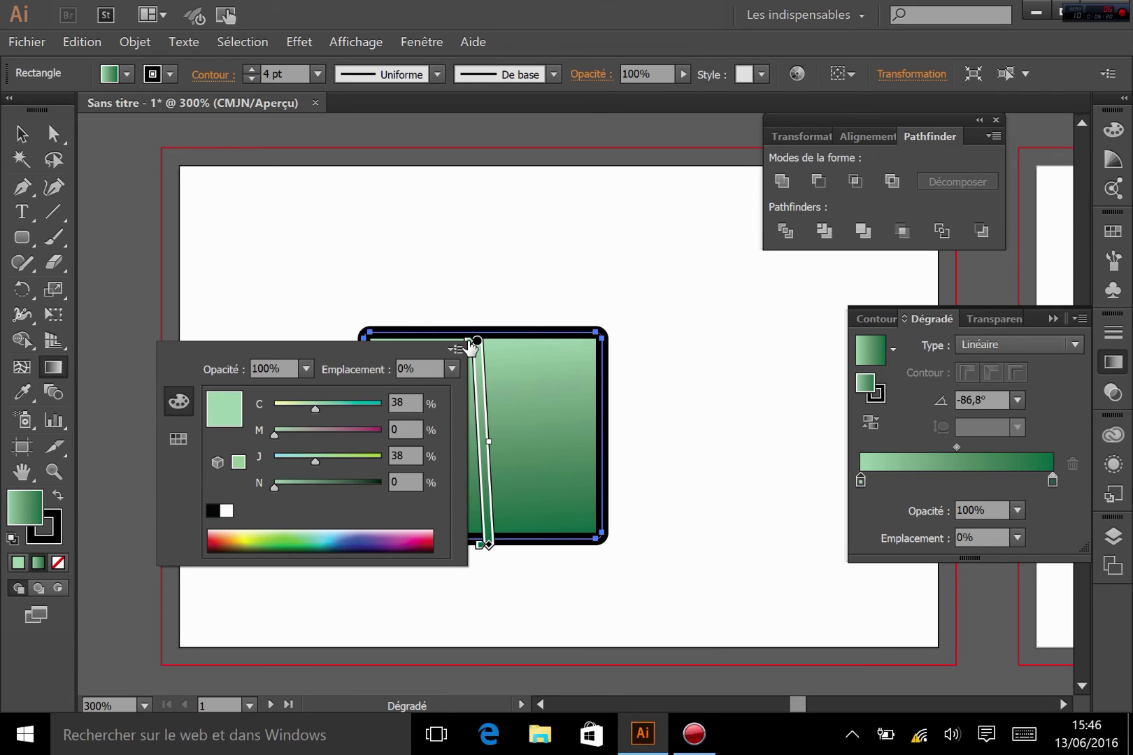
pyautogui.moveTo(321, 408); pyautogui.dragTo(284, 413)
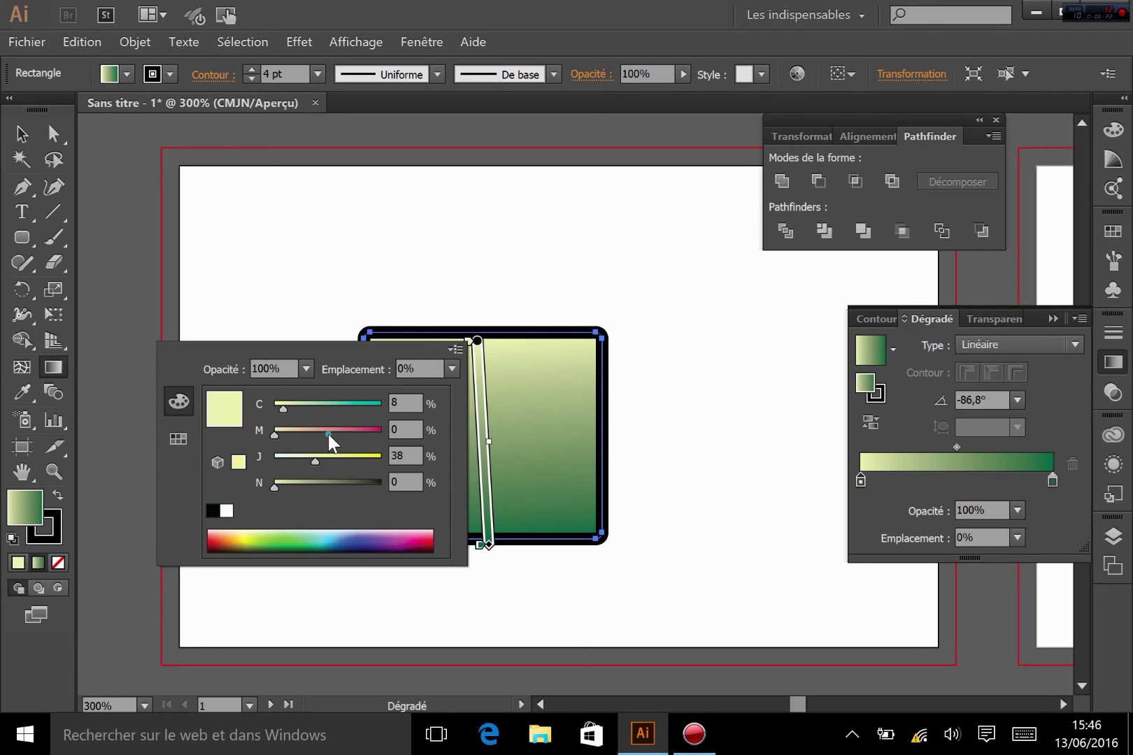
pyautogui.click(377, 433)
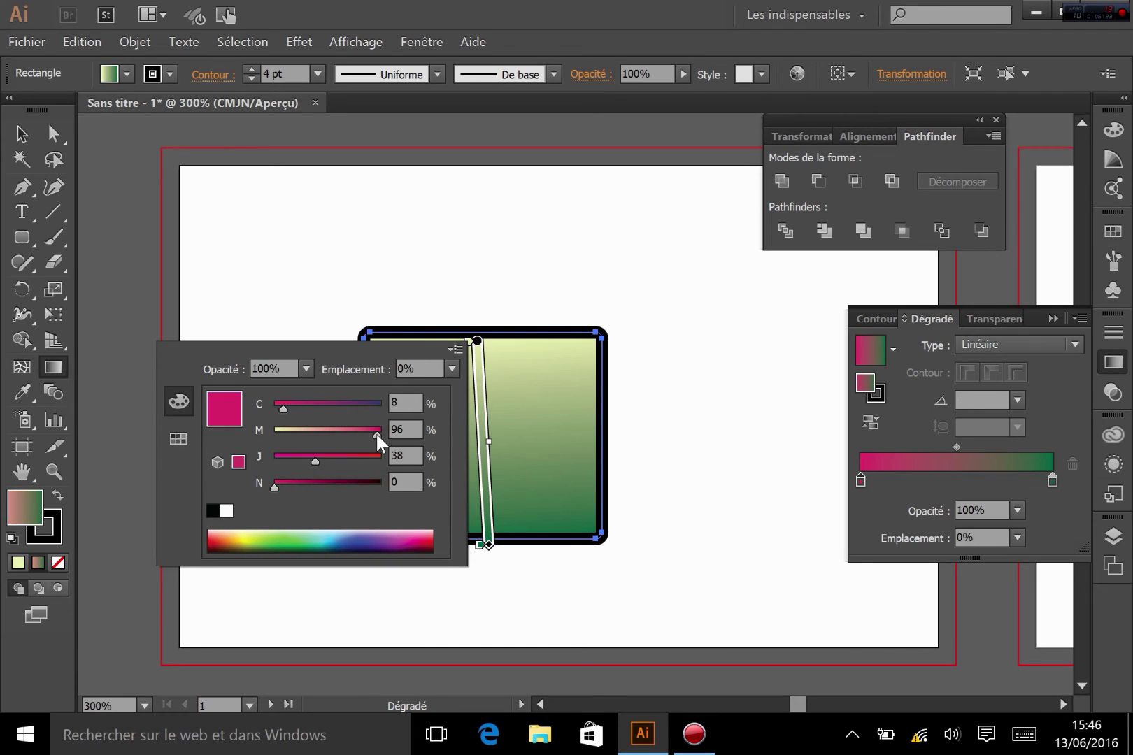
pyautogui.click(483, 551)
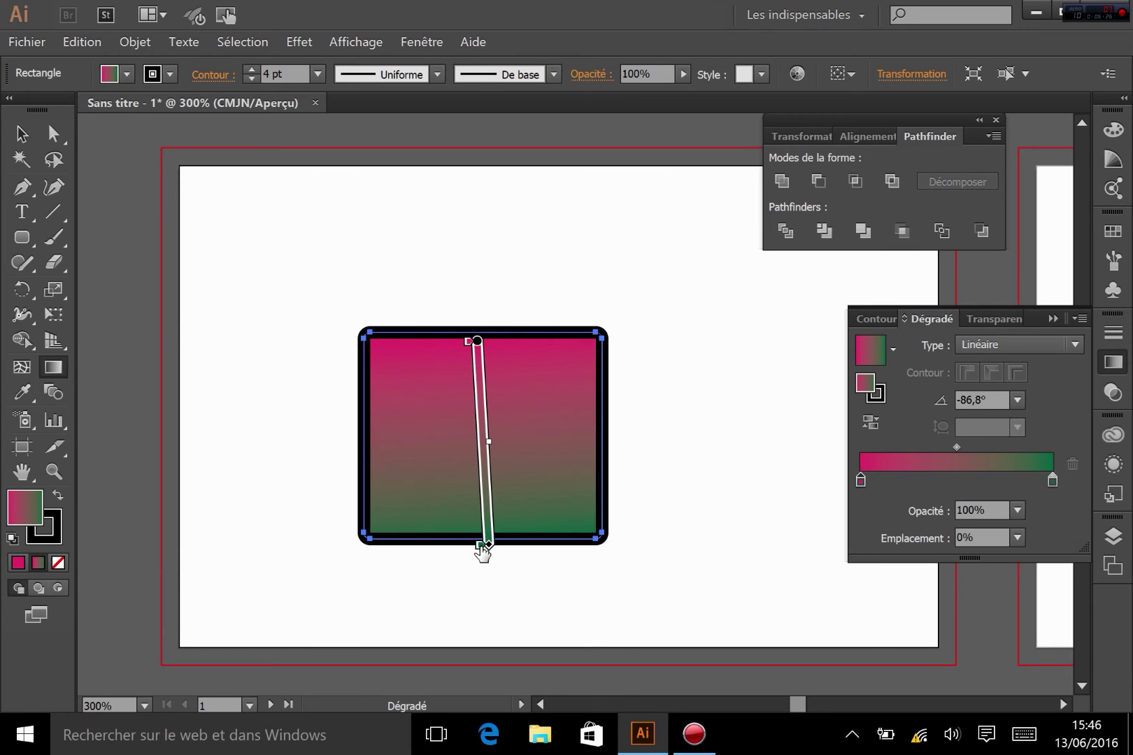
# Turn the bottom gradient stop blue by setting yellow (J) to 0.
pyautogui.doubleClick(482, 551)
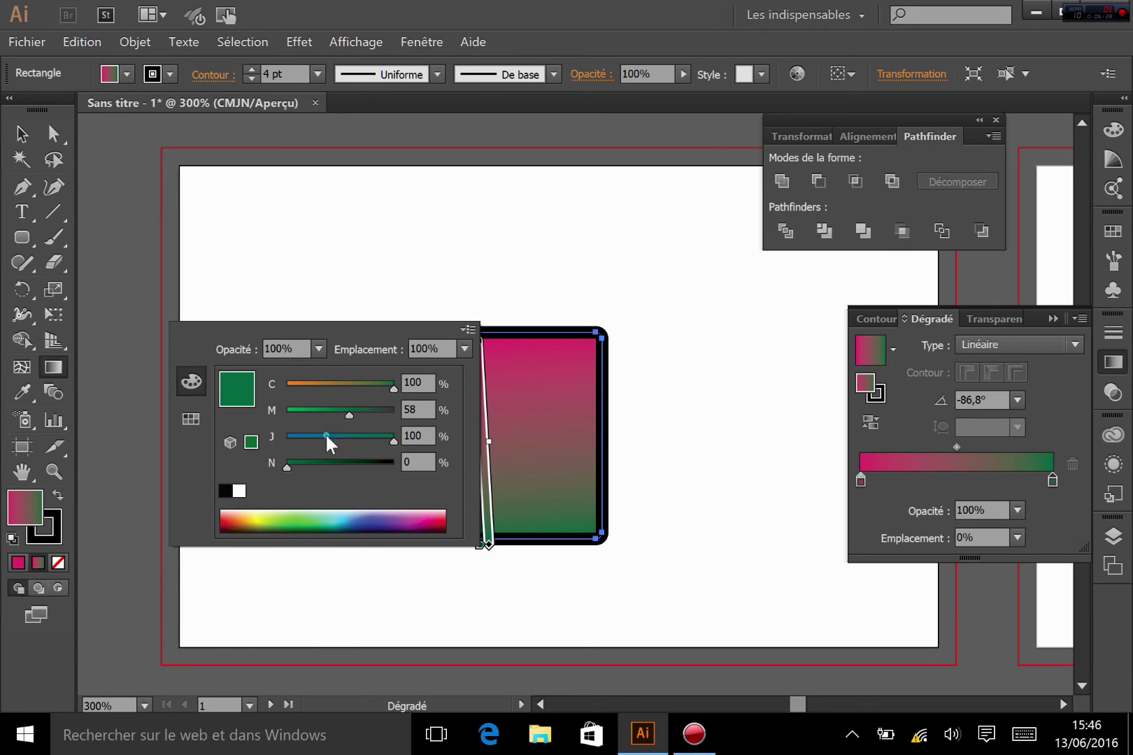
pyautogui.moveTo(326, 444); pyautogui.dragTo(280, 442)
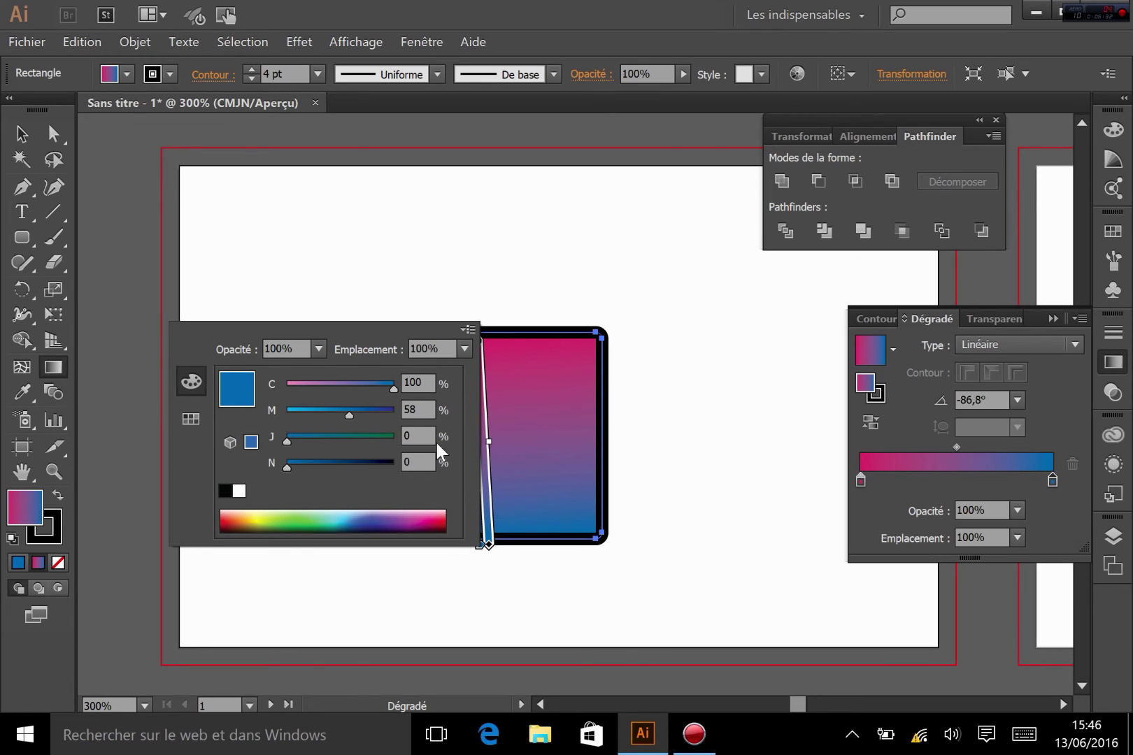
pyautogui.click(540, 421)
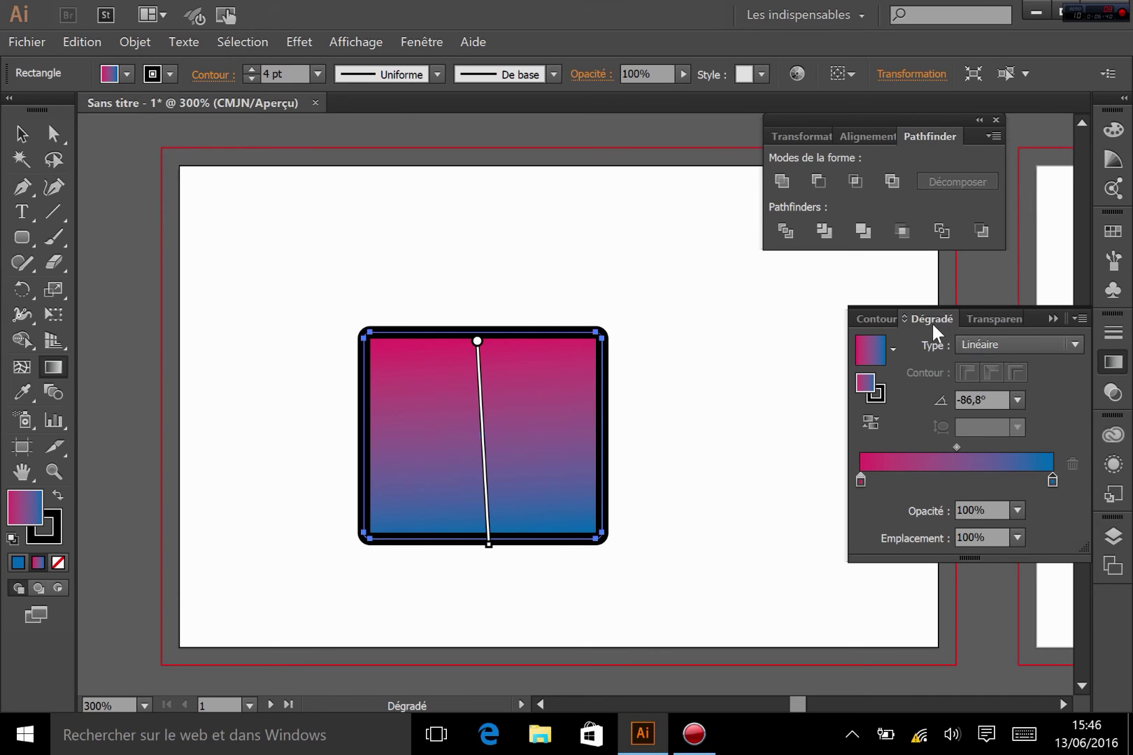
# Switch the fill gradient to Radial and drag it across the rectangle.
pyautogui.click(1038, 345)
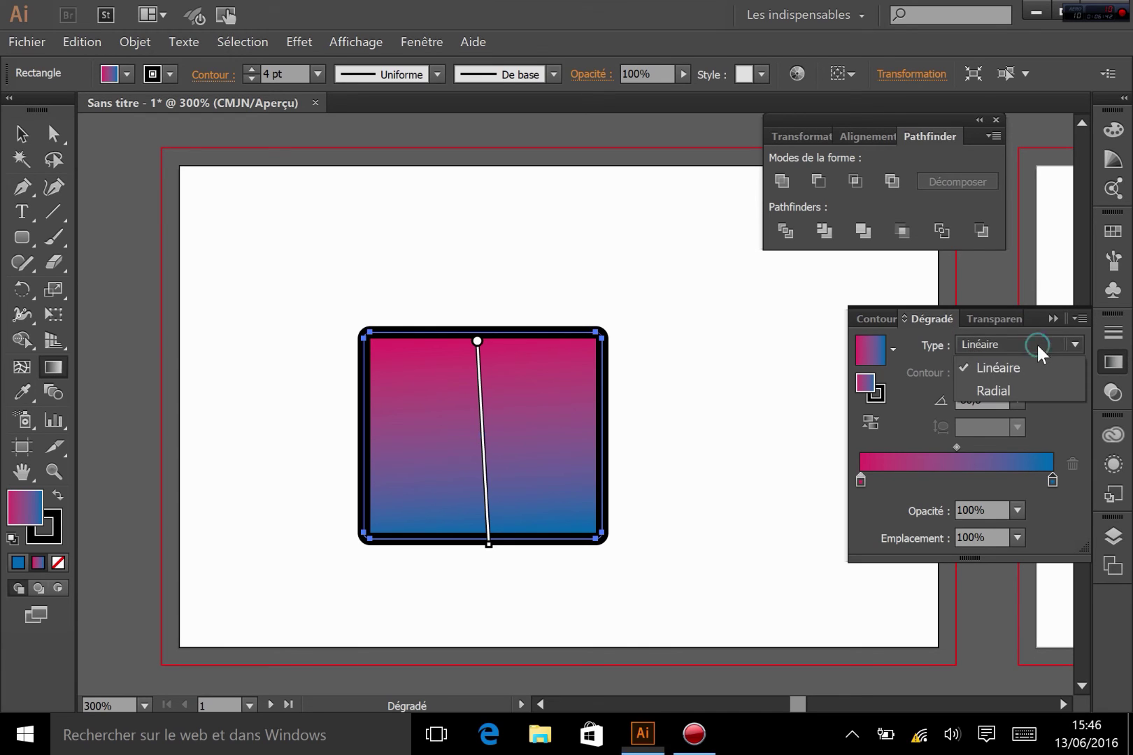
pyautogui.click(993, 391)
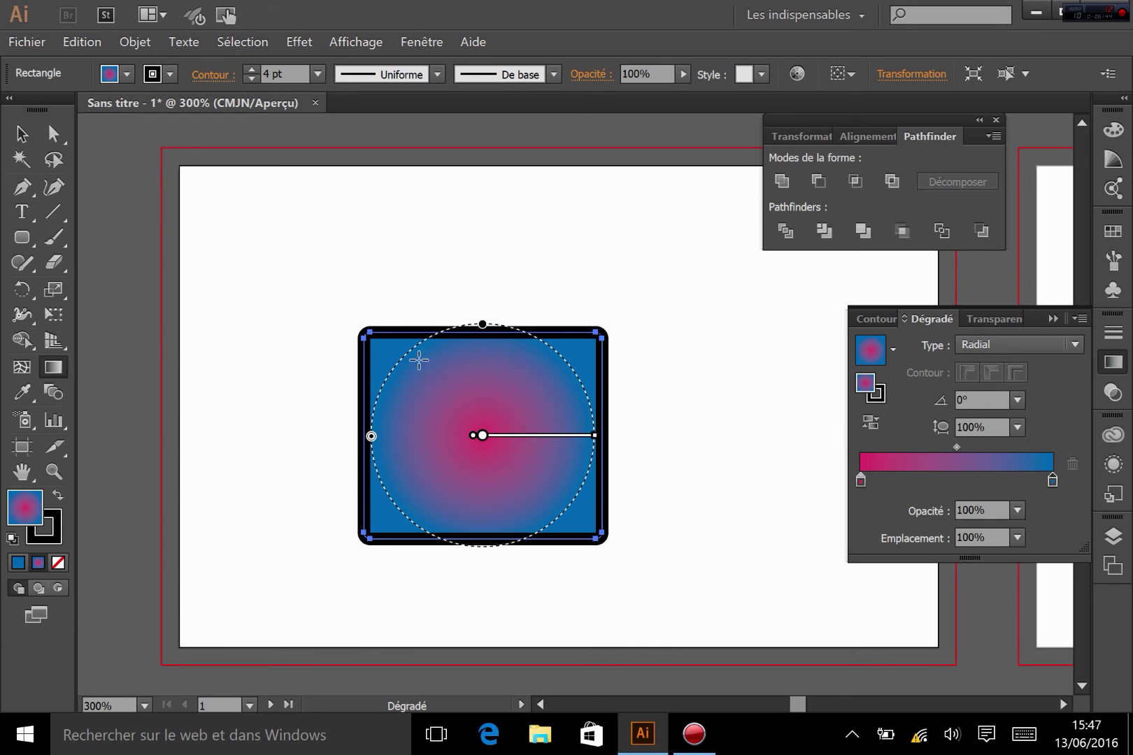
pyautogui.moveTo(385, 348); pyautogui.dragTo(547, 459)
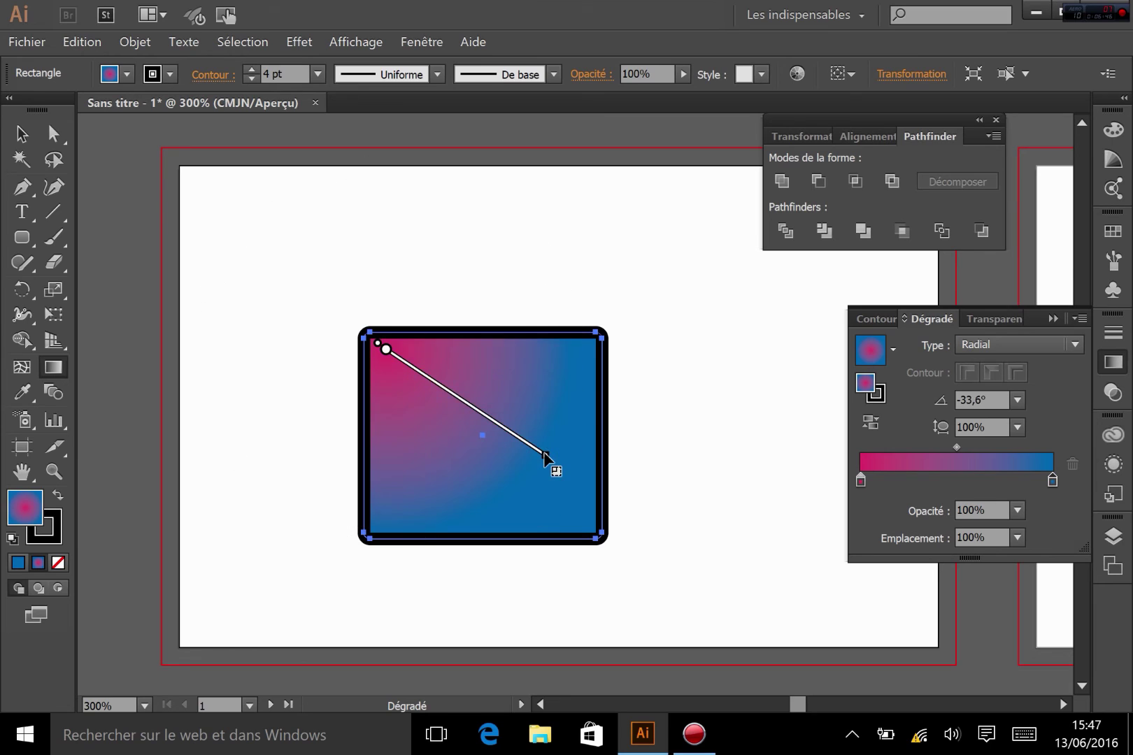
pyautogui.moveTo(418, 425); pyautogui.dragTo(533, 474)
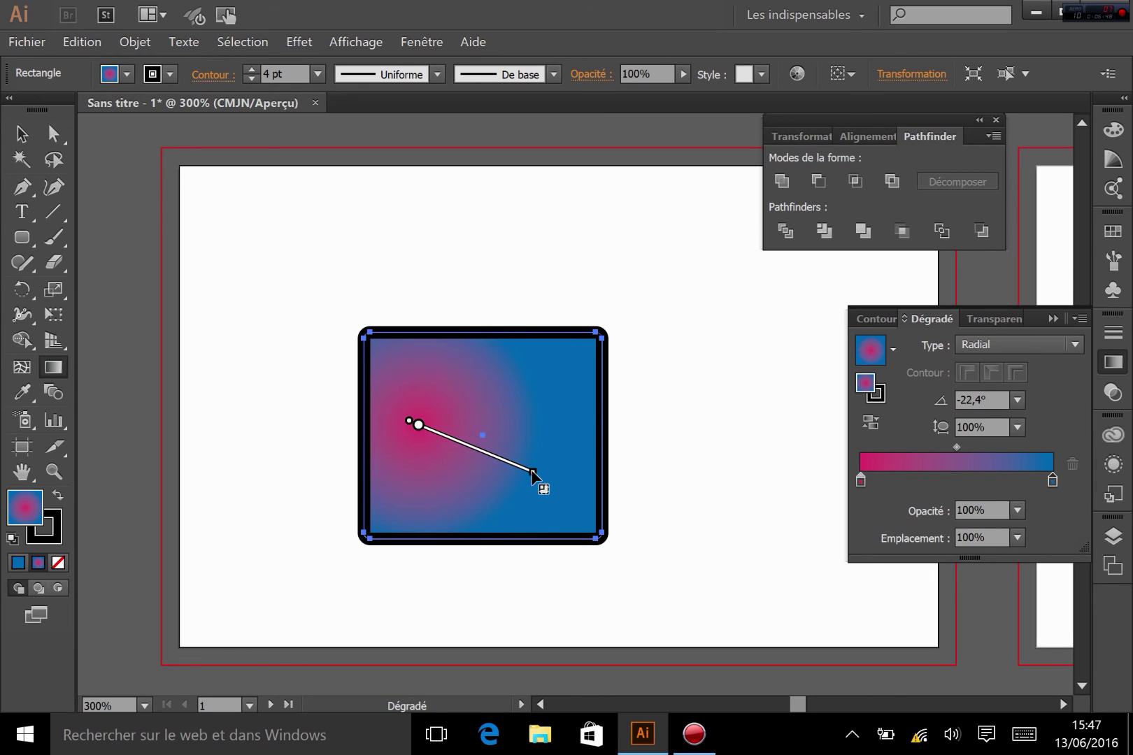
pyautogui.moveTo(418, 425); pyautogui.dragTo(486, 410)
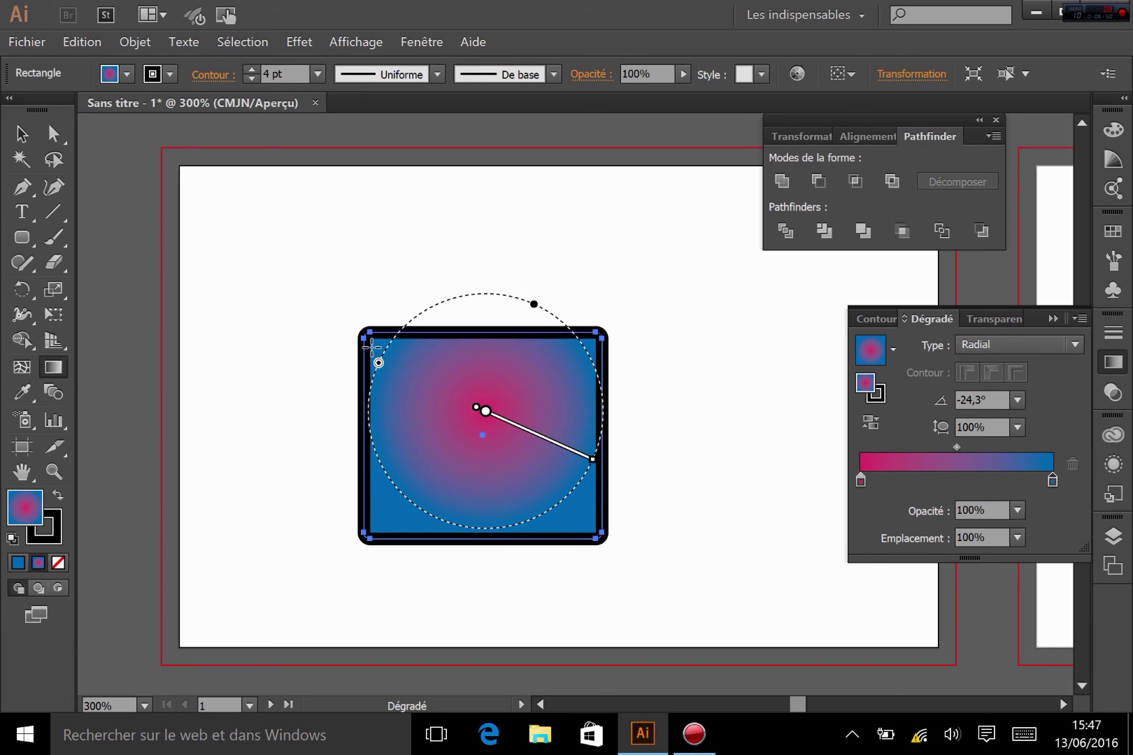
# Place the radial gradient's pink centre at the top middle, spreading blue downward.
pyautogui.moveTo(367, 342); pyautogui.dragTo(485, 441)
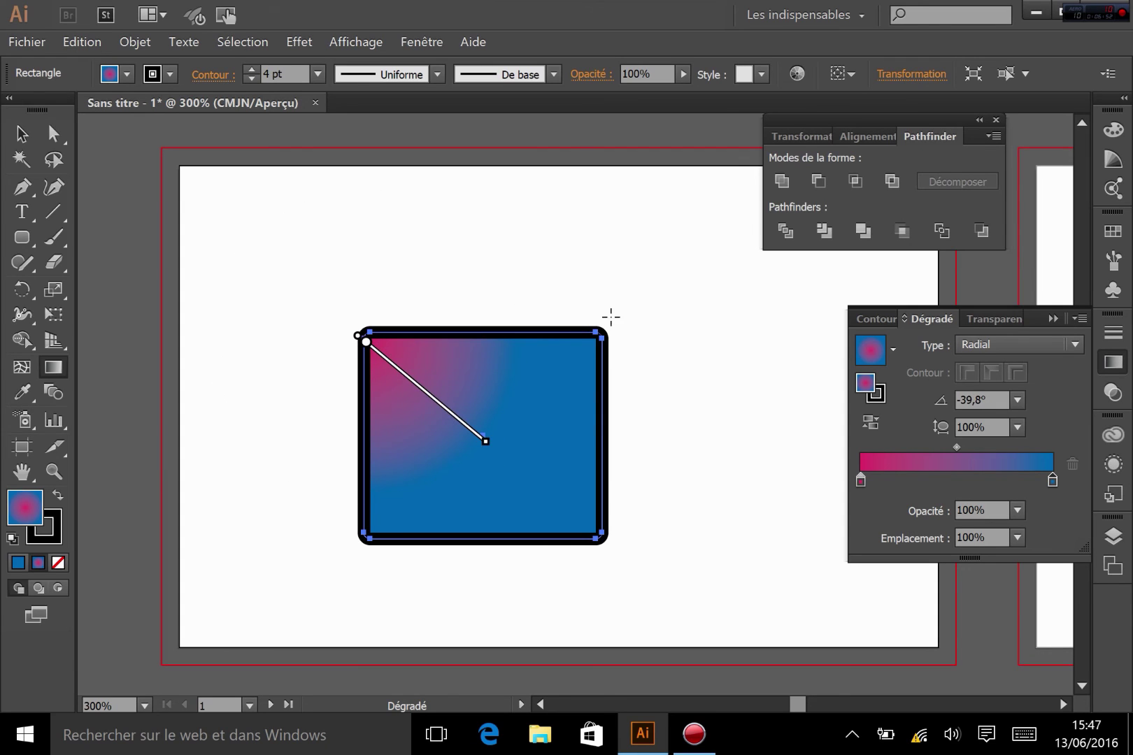
pyautogui.moveTo(611, 317); pyautogui.dragTo(406, 530)
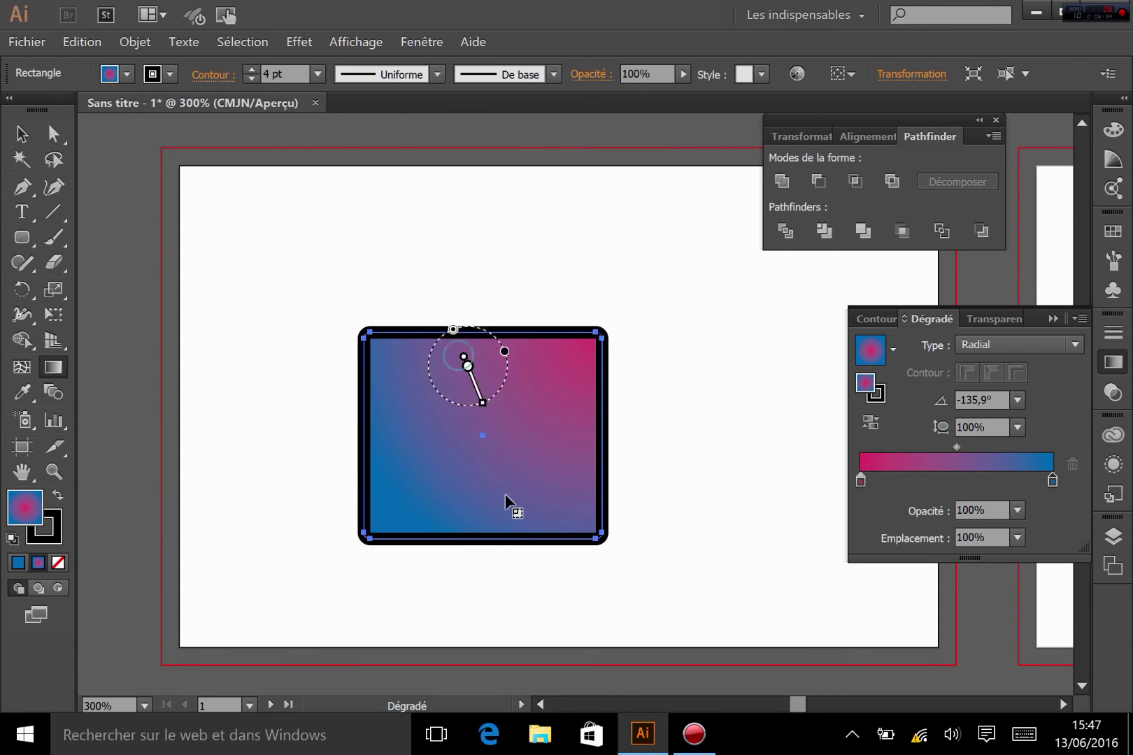
pyautogui.moveTo(505, 494); pyautogui.dragTo(507, 496)
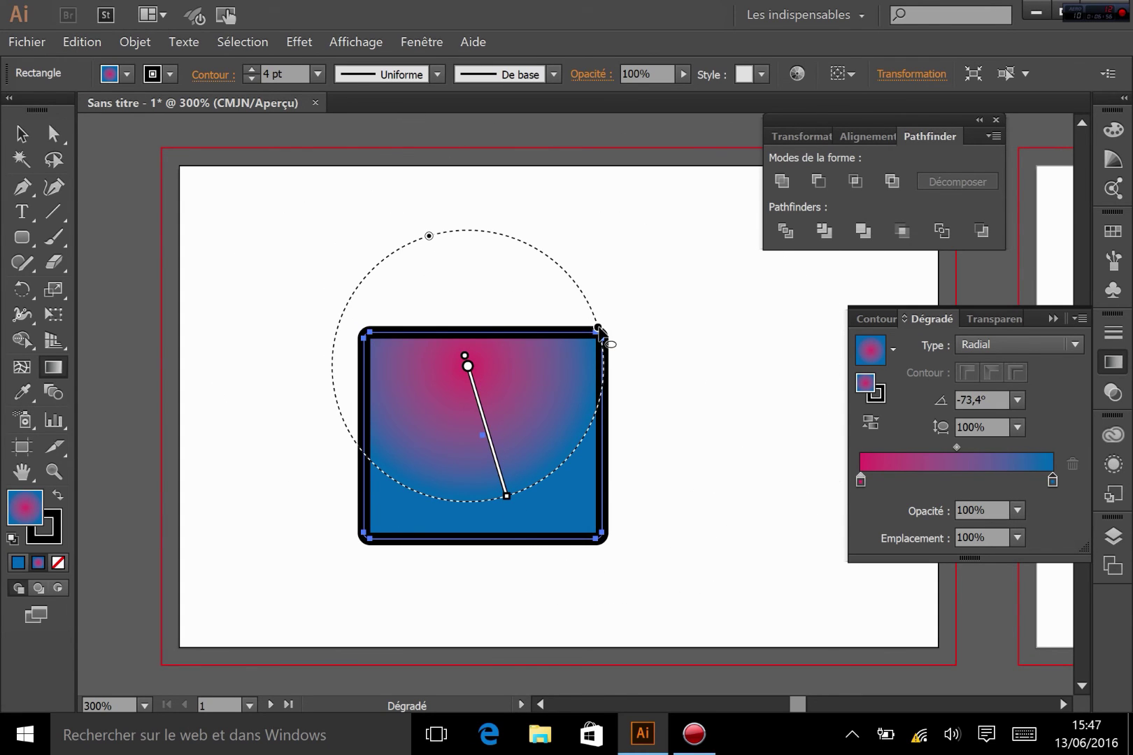
pyautogui.moveTo(599, 328)
pyautogui.mouseDown()
pyautogui.moveTo(521, 358)
pyautogui.moveTo(583, 328)
pyautogui.mouseUp()
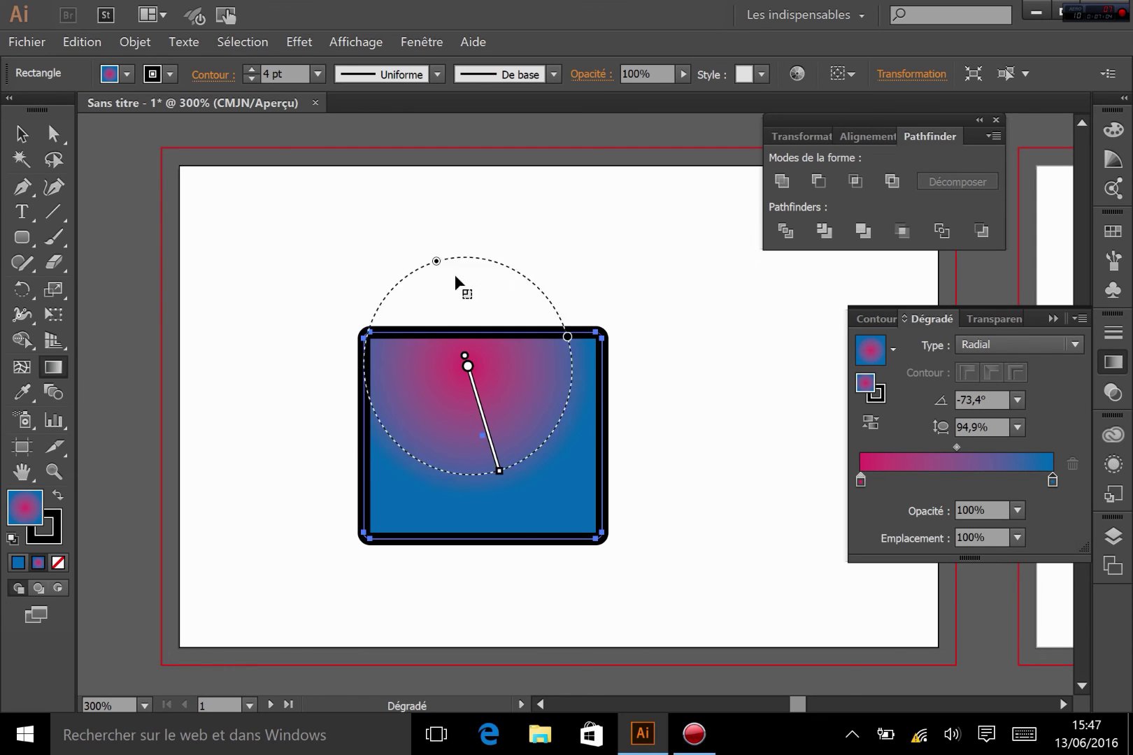
pyautogui.moveTo(429, 237); pyautogui.dragTo(323, 232)
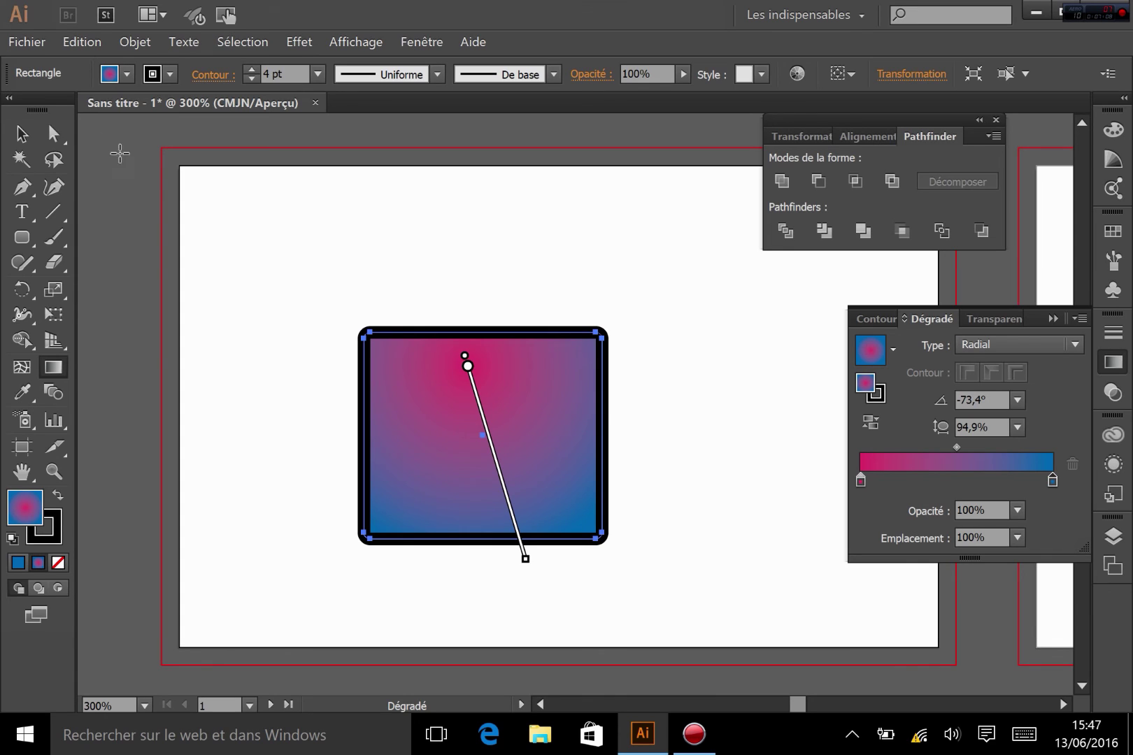
pyautogui.click(25, 131)
# Reselect the rectangle and apply a gradient to its stroke.
pyautogui.click(319, 448)
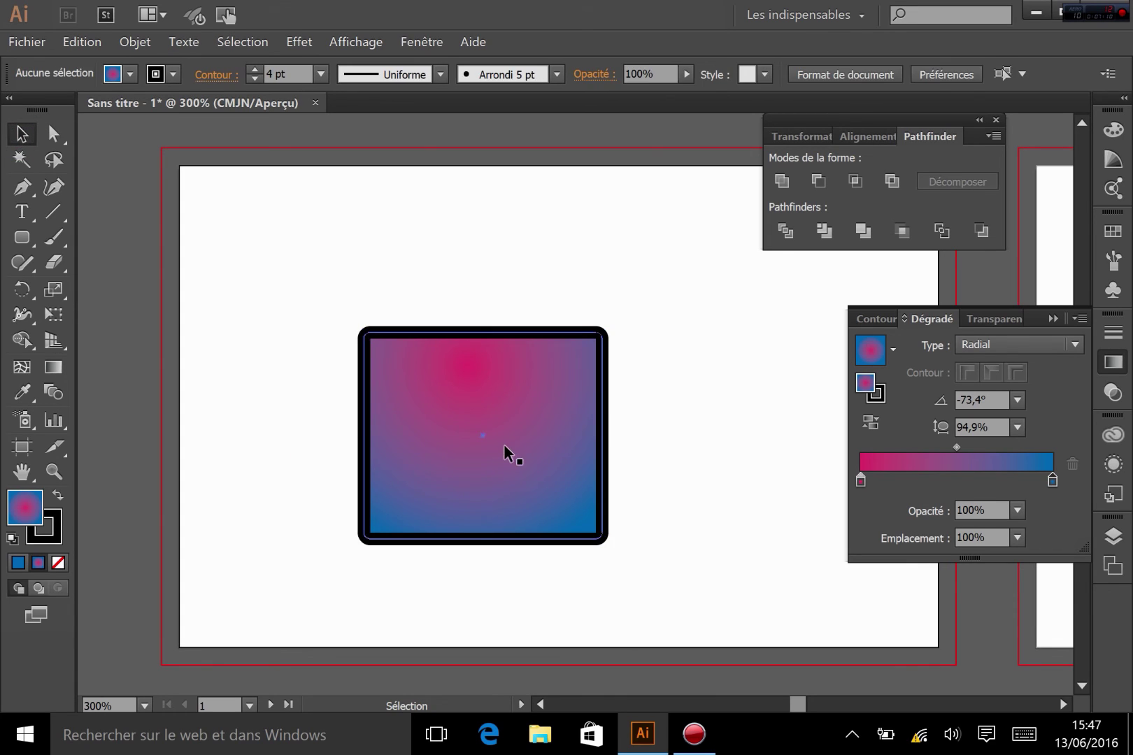
pyautogui.click(504, 444)
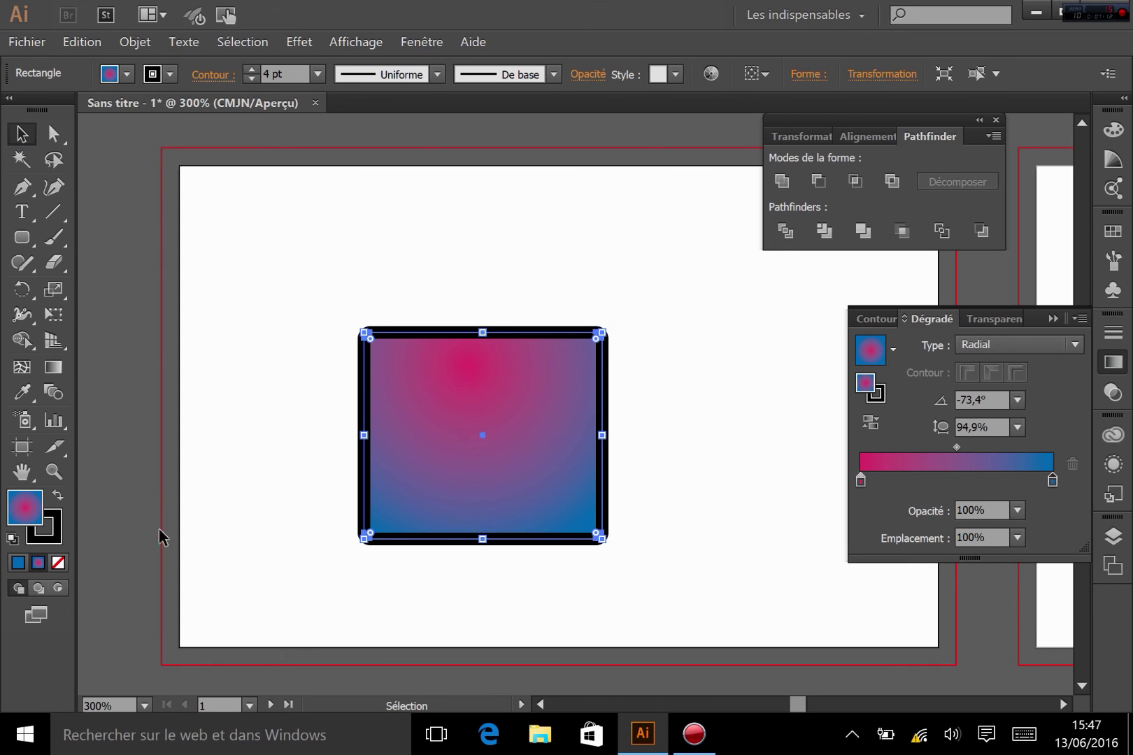
pyautogui.click(55, 538)
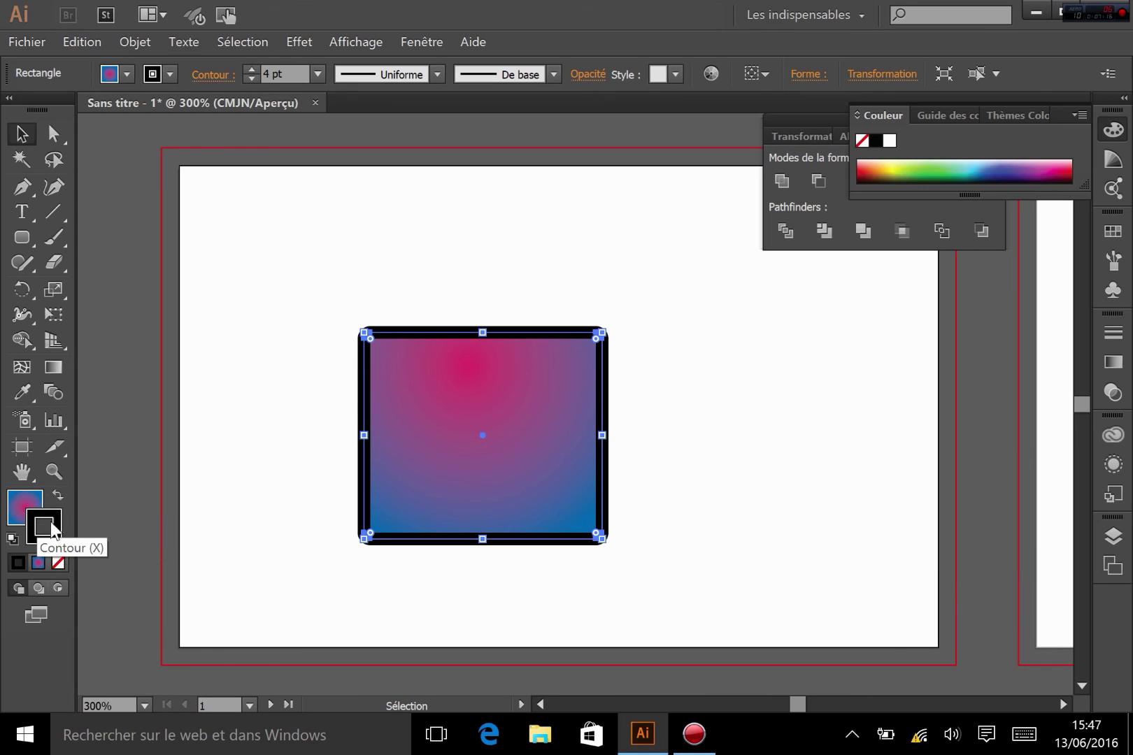
pyautogui.click(38, 563)
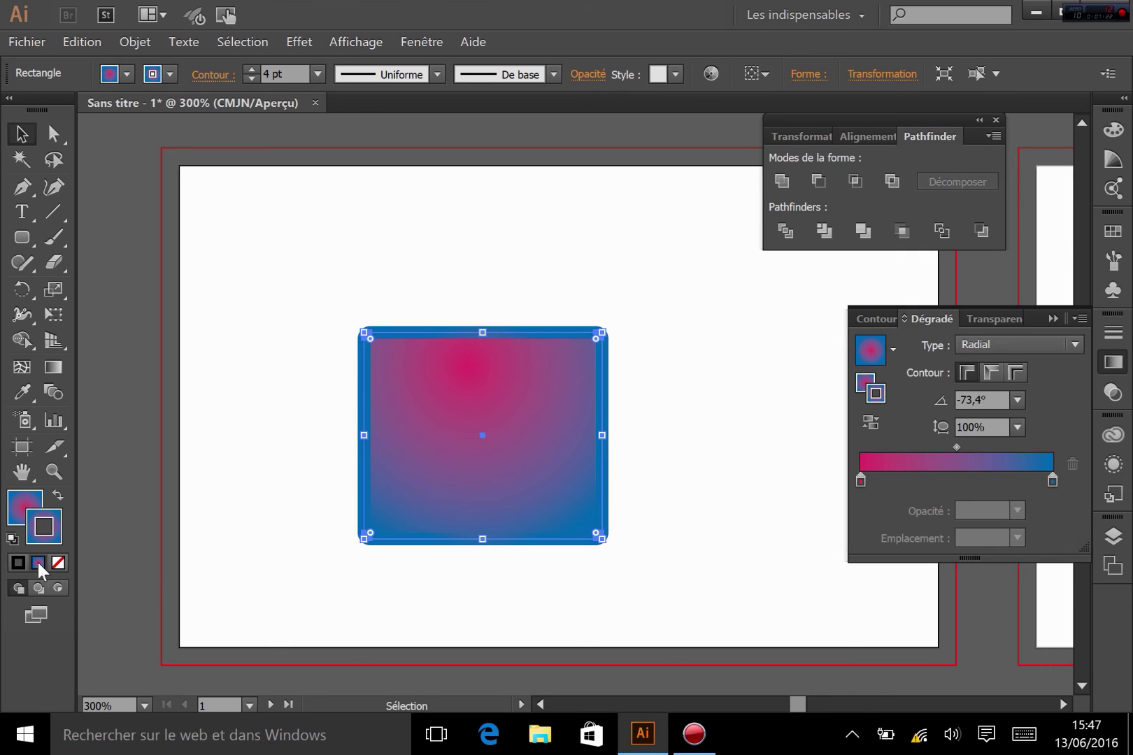
# Colour the stroke gradient's stops green and pale yellow-orange.
pyautogui.doubleClick(860, 481)
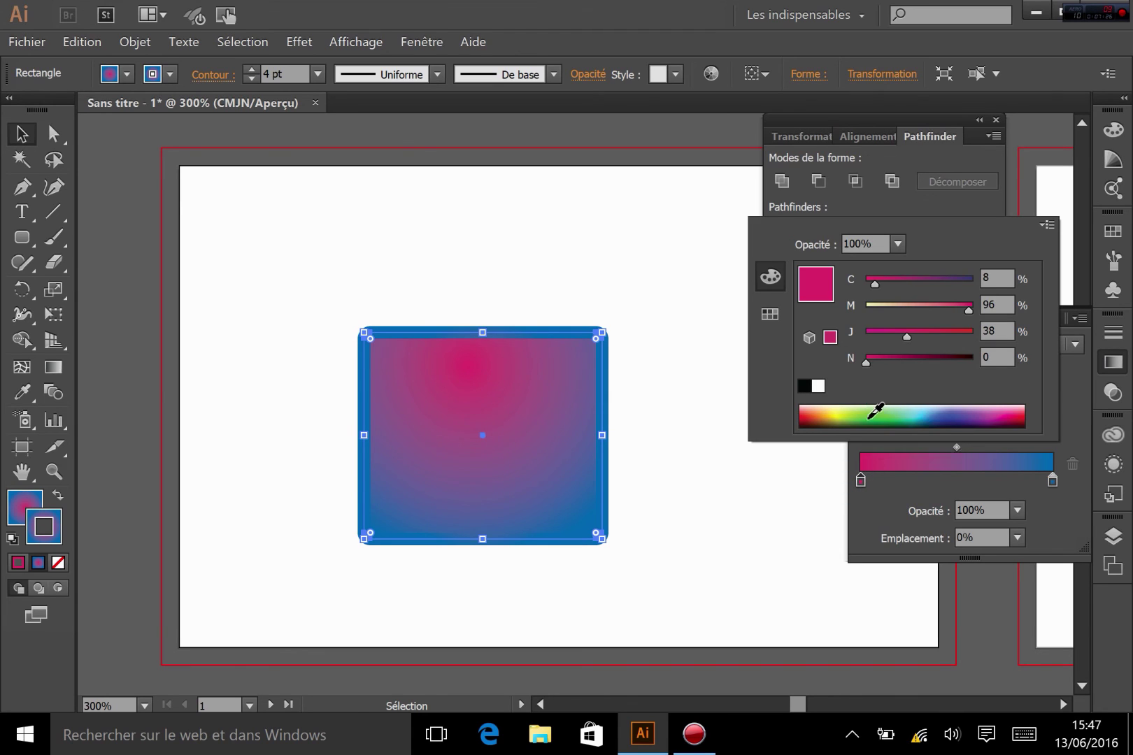
pyautogui.click(873, 411)
pyautogui.click(1054, 483)
pyautogui.doubleClick(1055, 481)
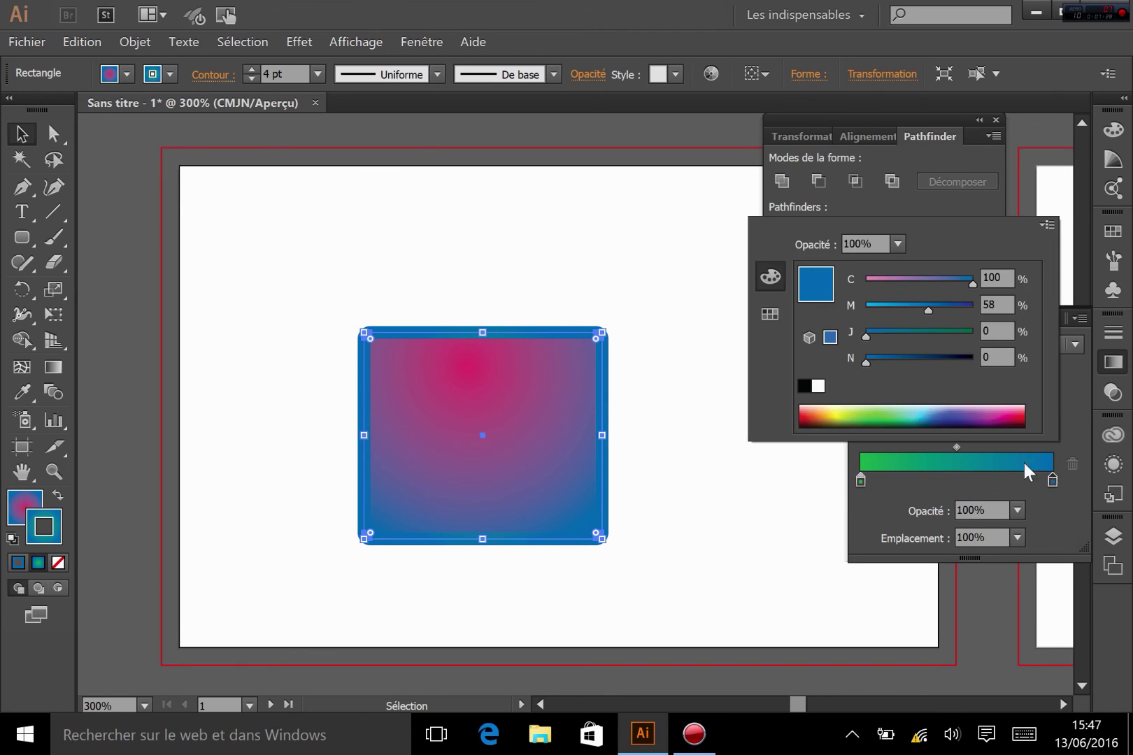
pyautogui.click(823, 407)
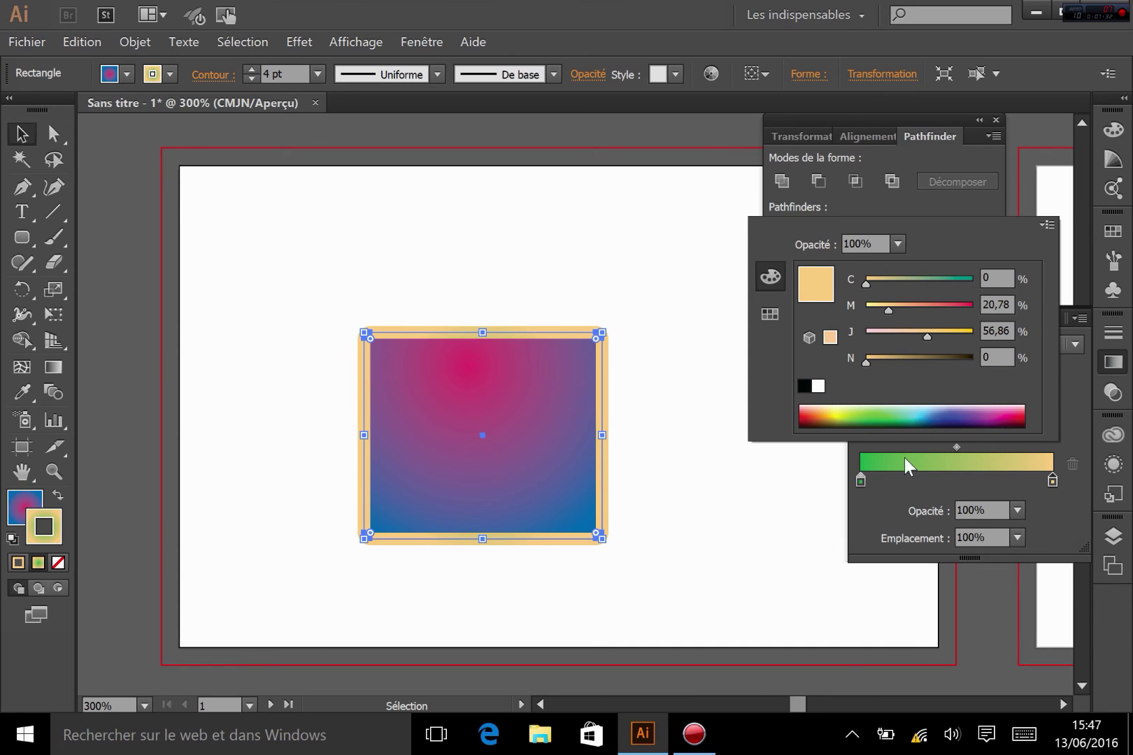
pyautogui.click(900, 503)
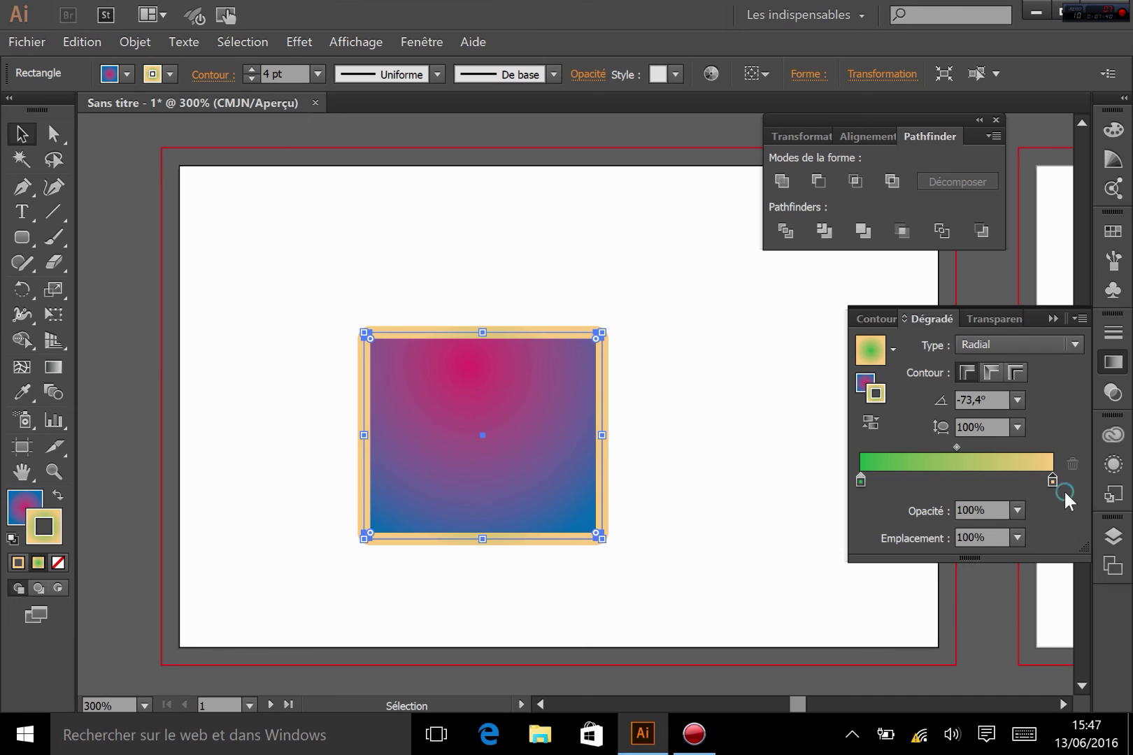
# Make the outline gradient Linear and show its gradient controls on the rectangle.
pyautogui.click(980, 343)
pyautogui.click(963, 366)
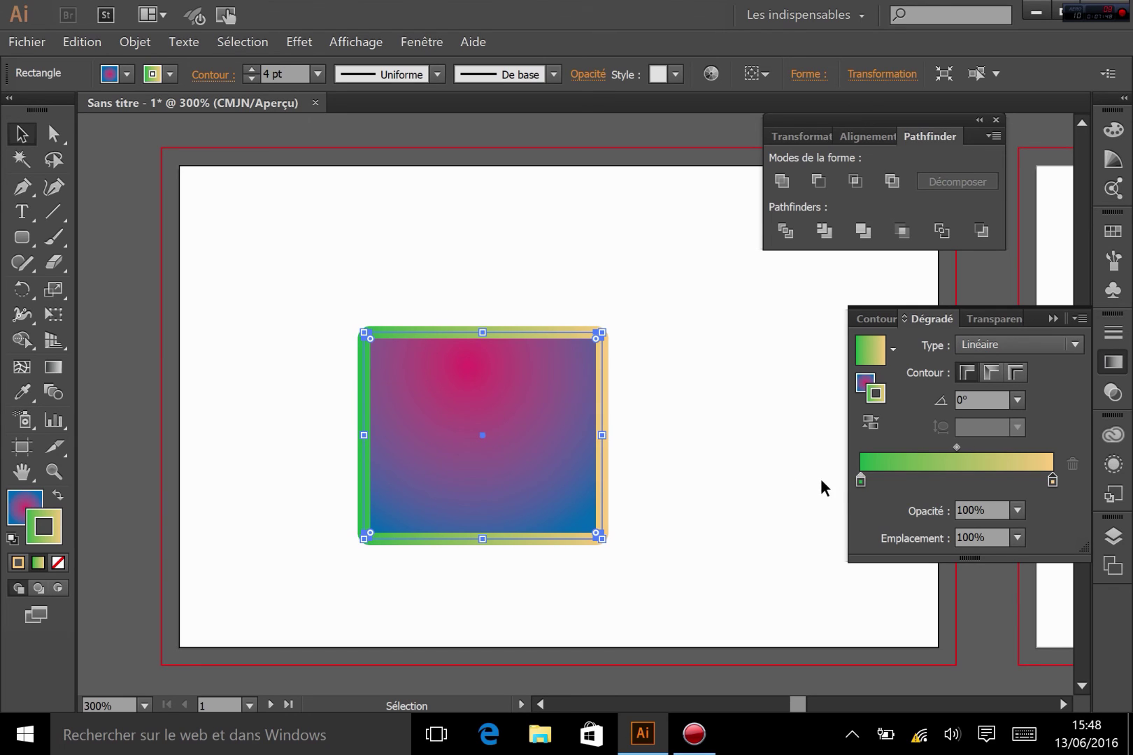
pyautogui.click(54, 365)
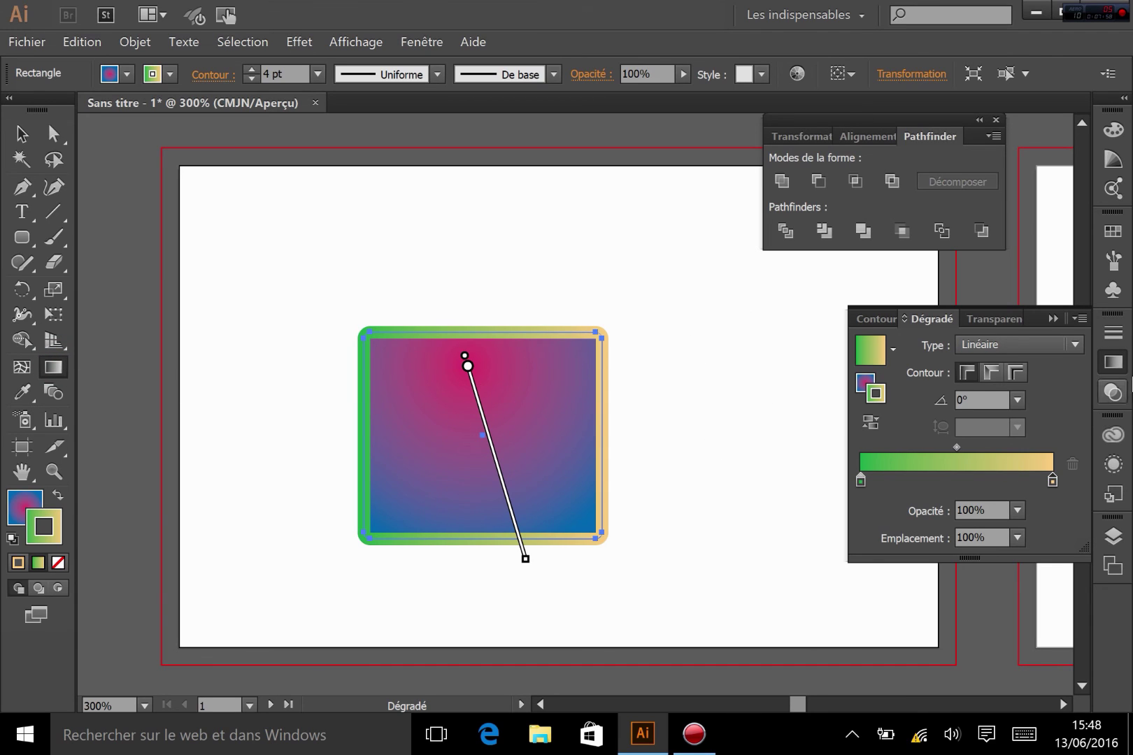
# Set the outline gradient angle to -90° and deselect to view the result.
pyautogui.click(1016, 400)
pyautogui.click(1041, 277)
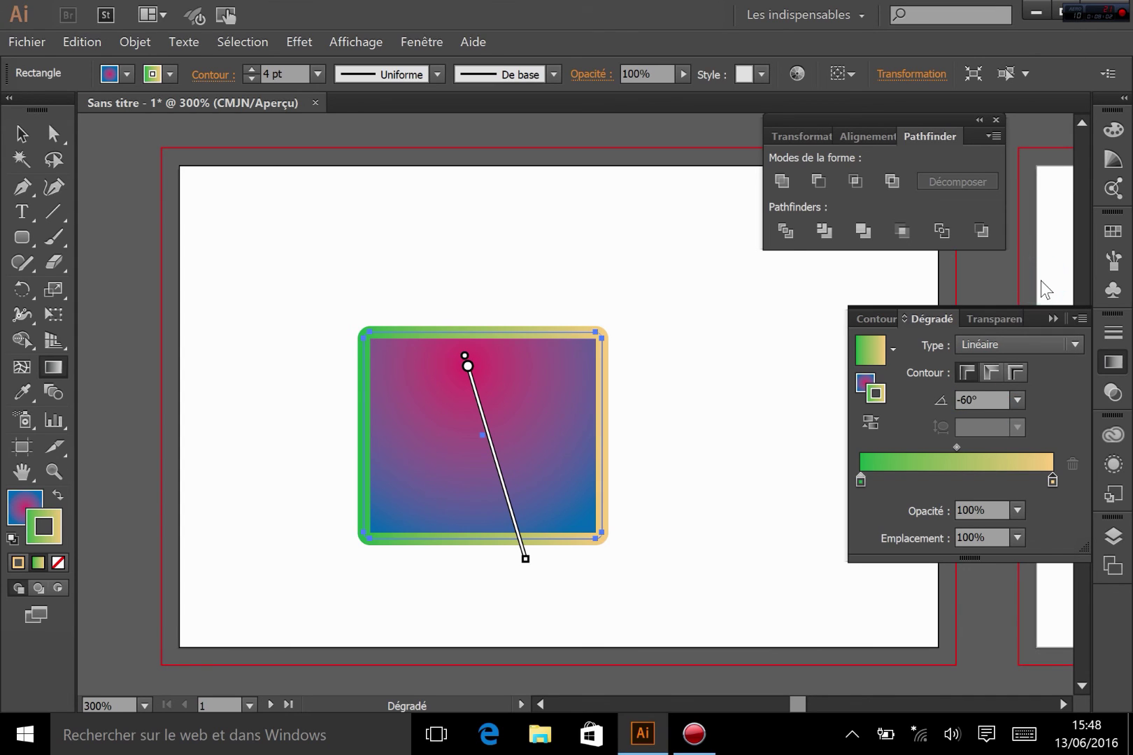
pyautogui.click(1018, 400)
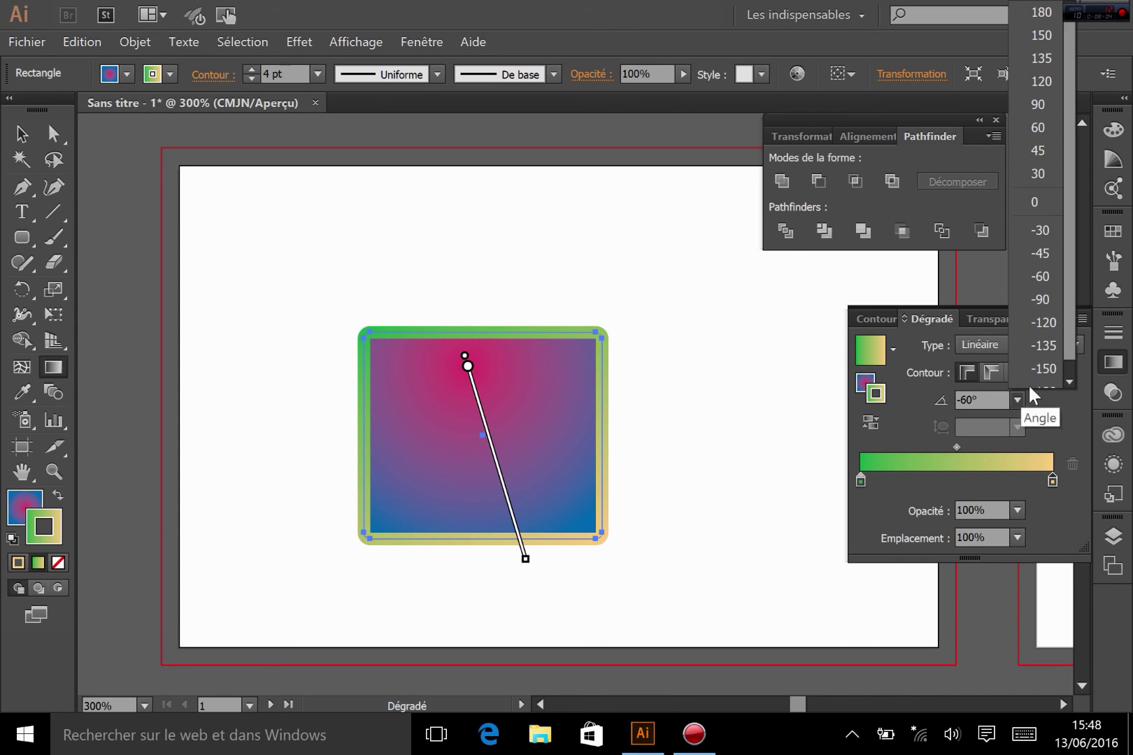
pyautogui.click(1041, 308)
pyautogui.click(21, 133)
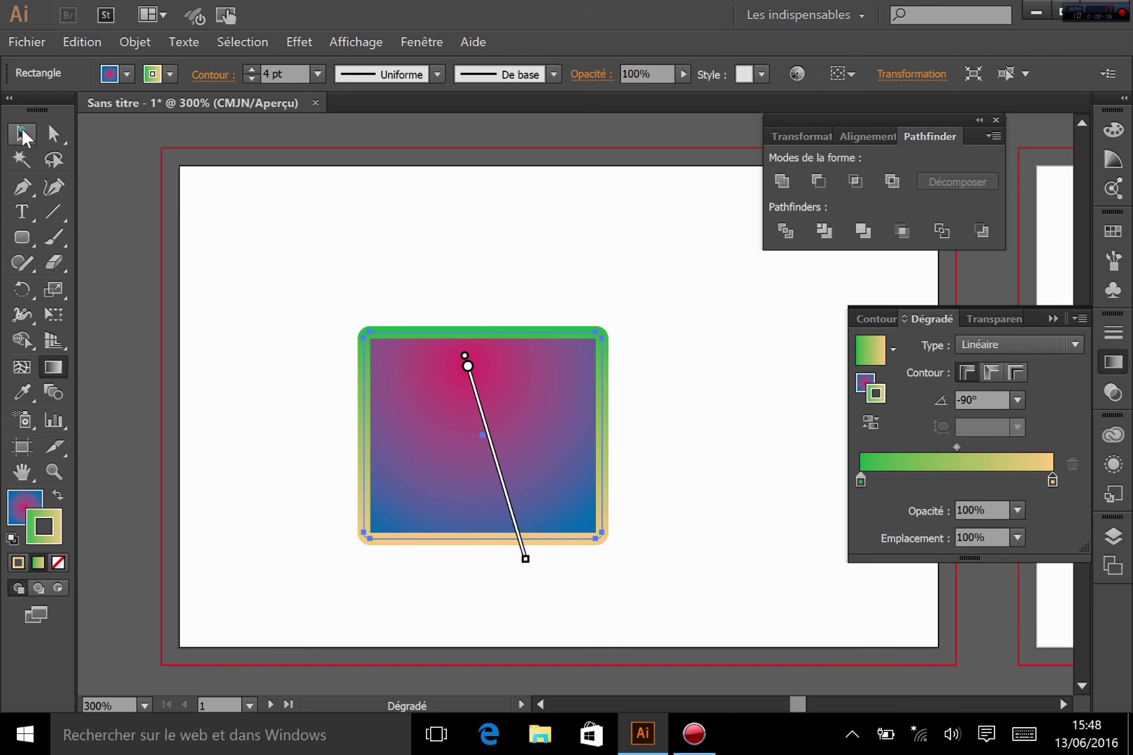
pyautogui.click(240, 401)
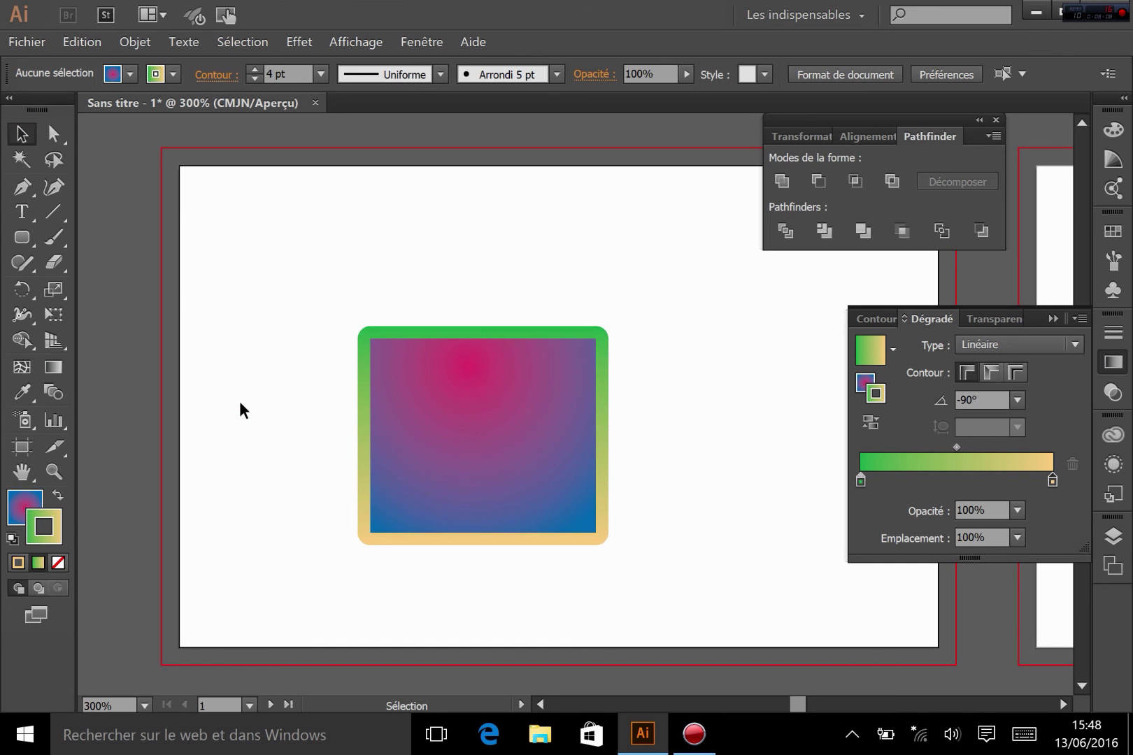